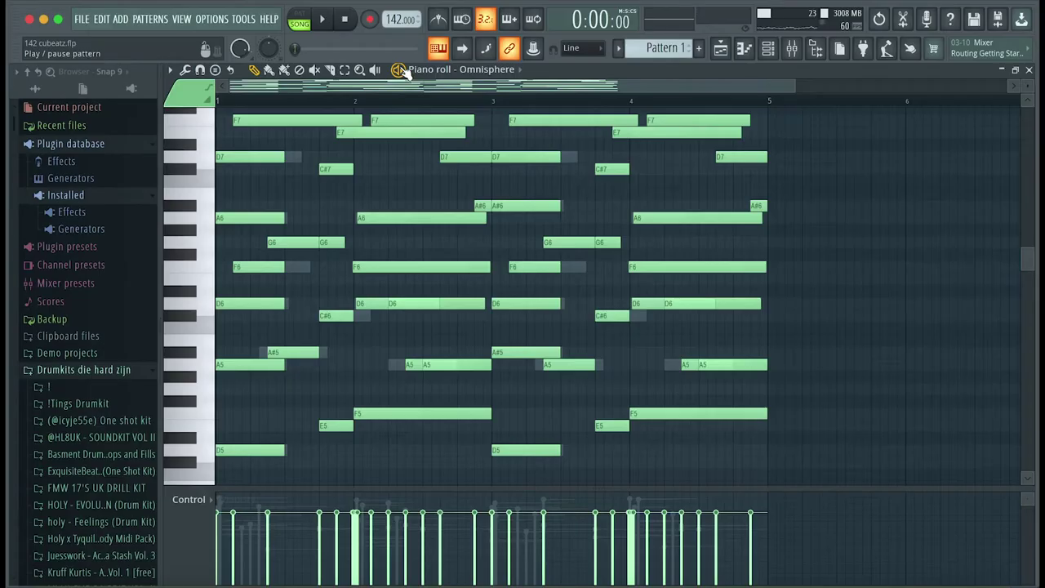
# Play the Omnisphere pattern and examine the RC-20 Retro Color settings on mixer Insert 1
pyautogui.press('space')
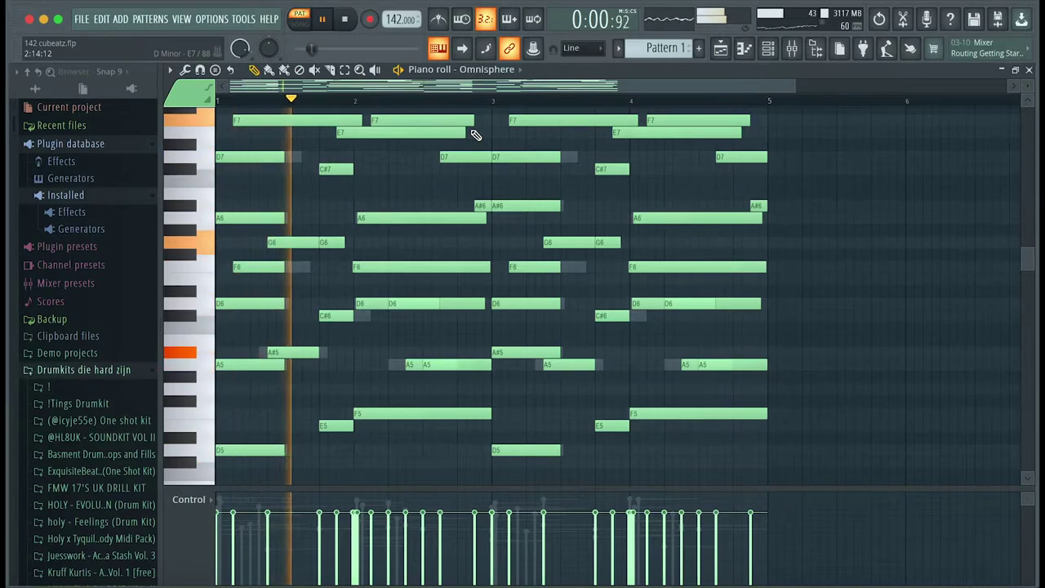
pyautogui.click(792, 49)
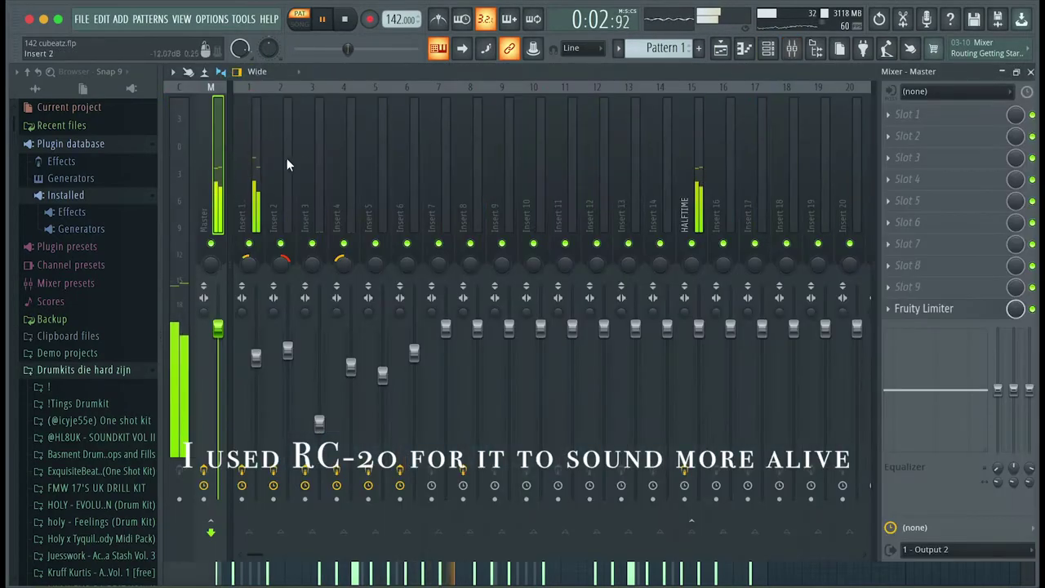
pyautogui.click(248, 180)
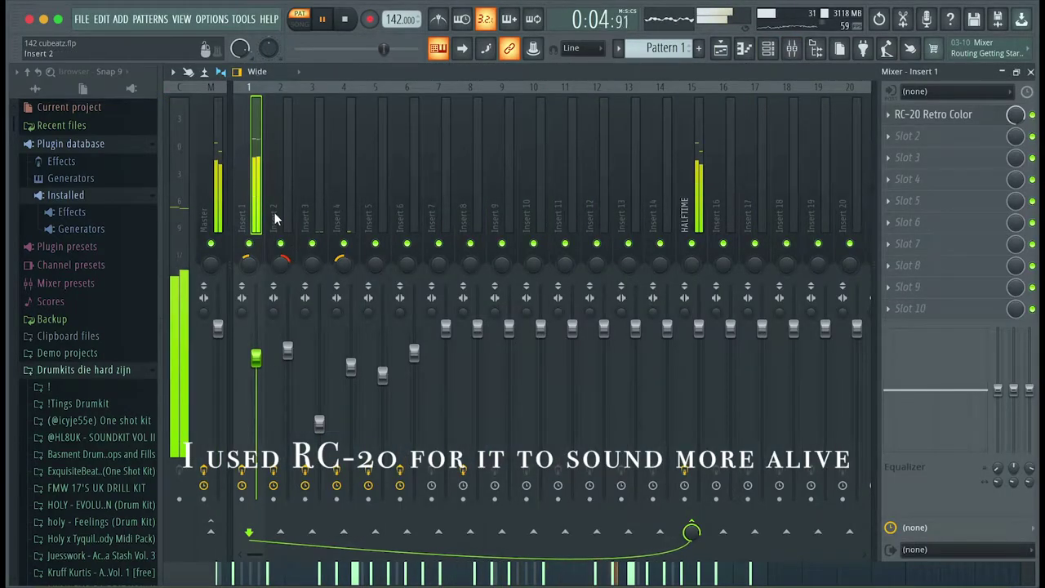
pyautogui.click(943, 121)
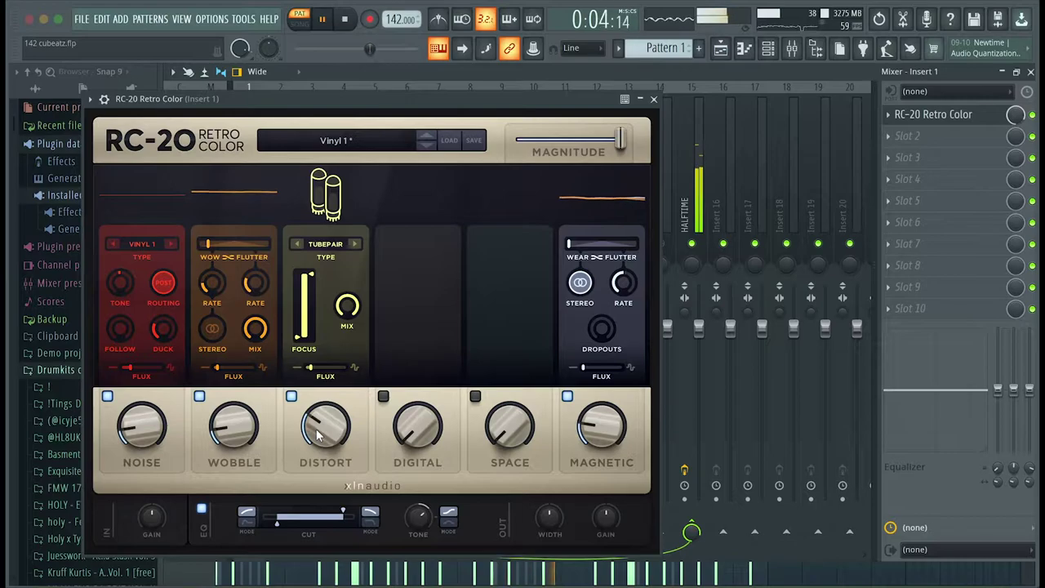
pyautogui.click(653, 99)
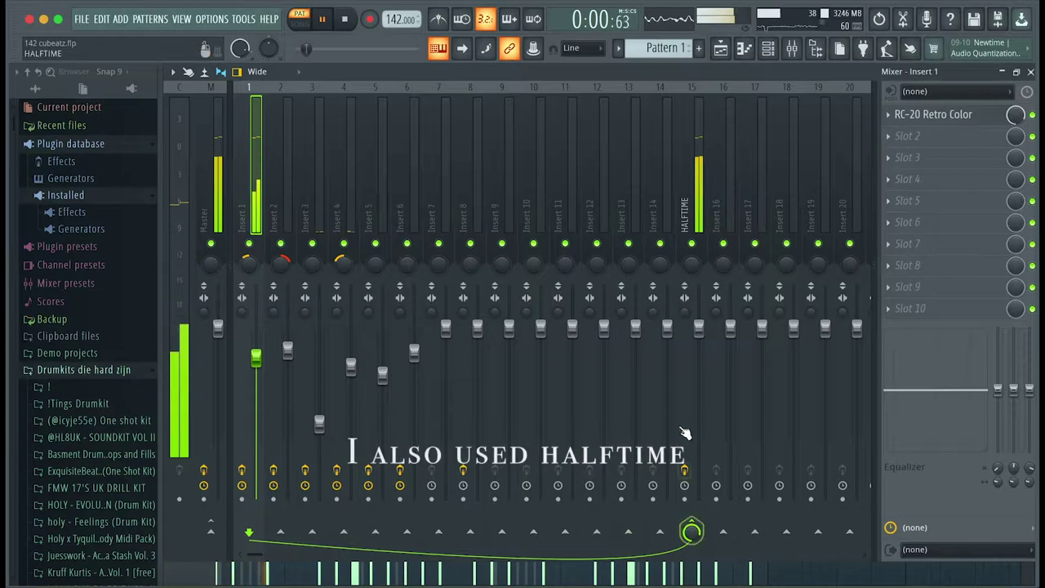
# Check the effect chain of the HALFTIME mixer track, close the mixer and stop playback
pyautogui.click(689, 169)
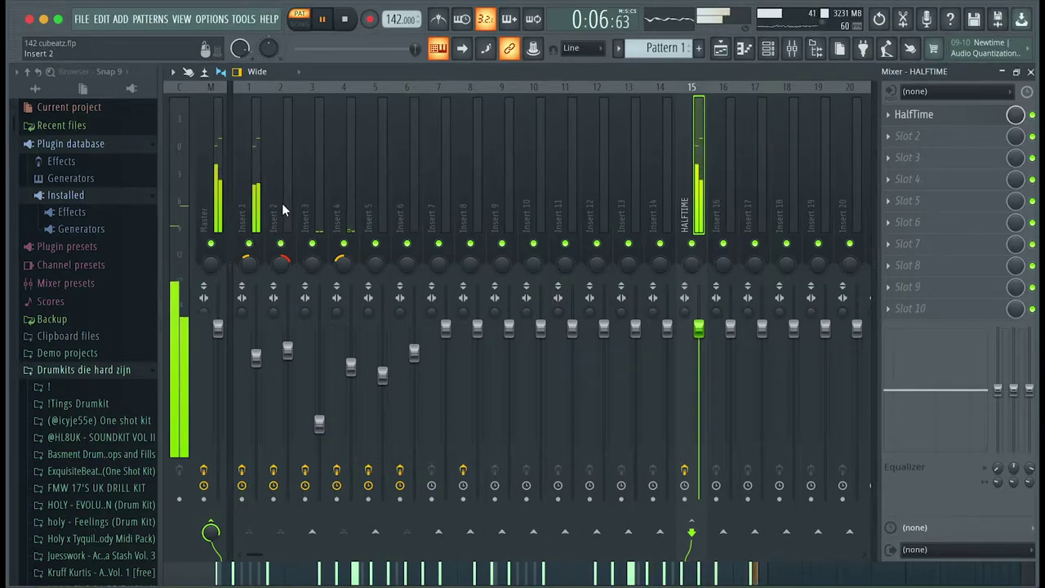
pyautogui.click(1029, 73)
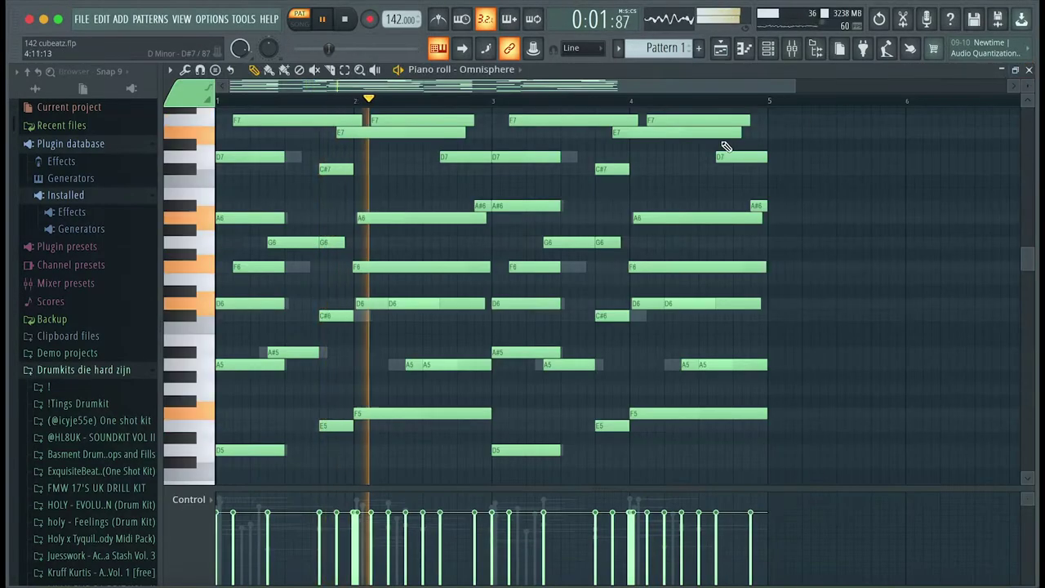
pyautogui.press('space')
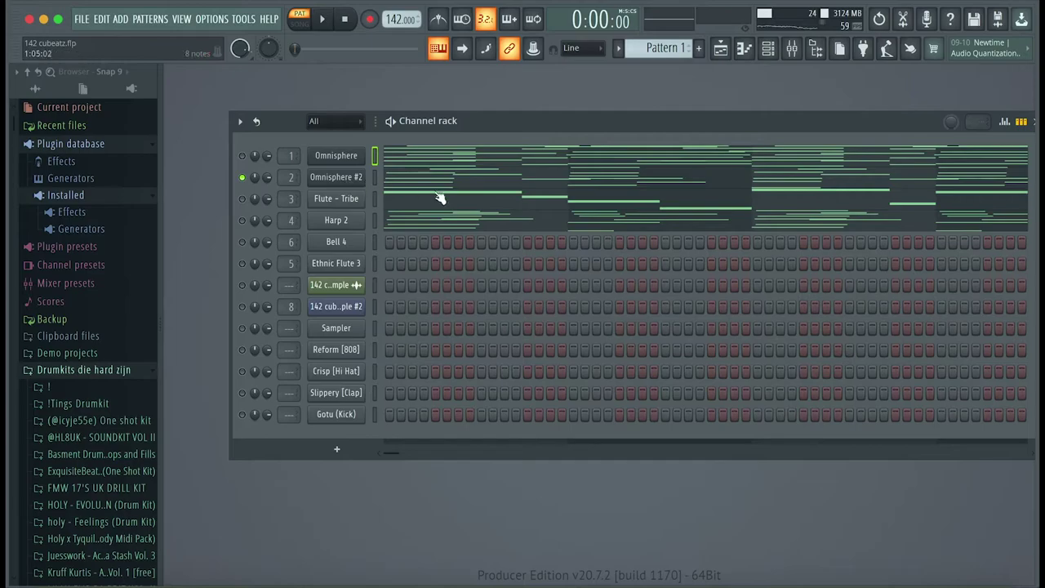
# Play the Omnisphere #2 notes in the piano roll and examine RC-20 Retro Color on mixer Insert 2
pyautogui.click(435, 194)
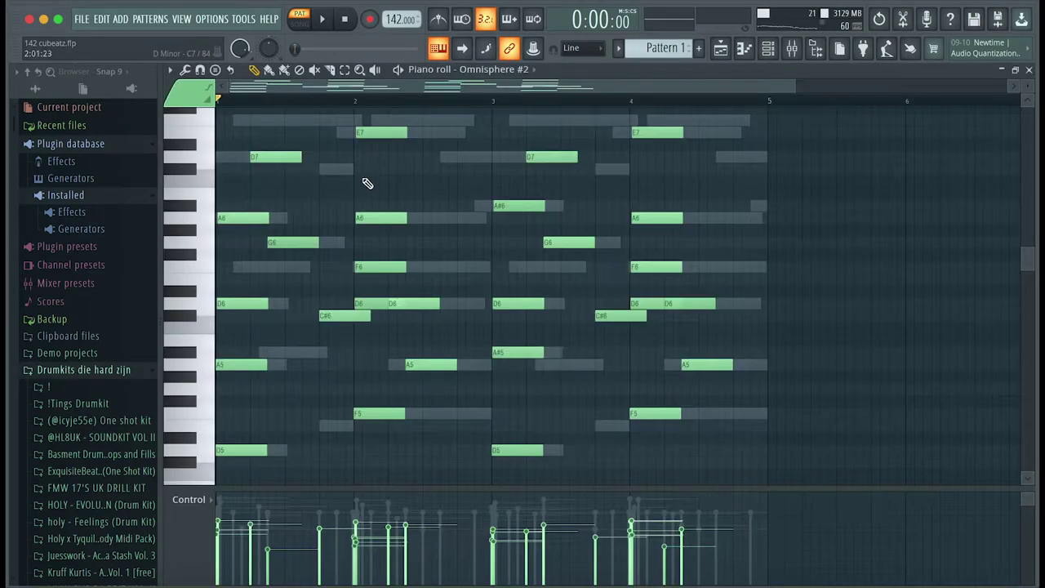
pyautogui.press('space')
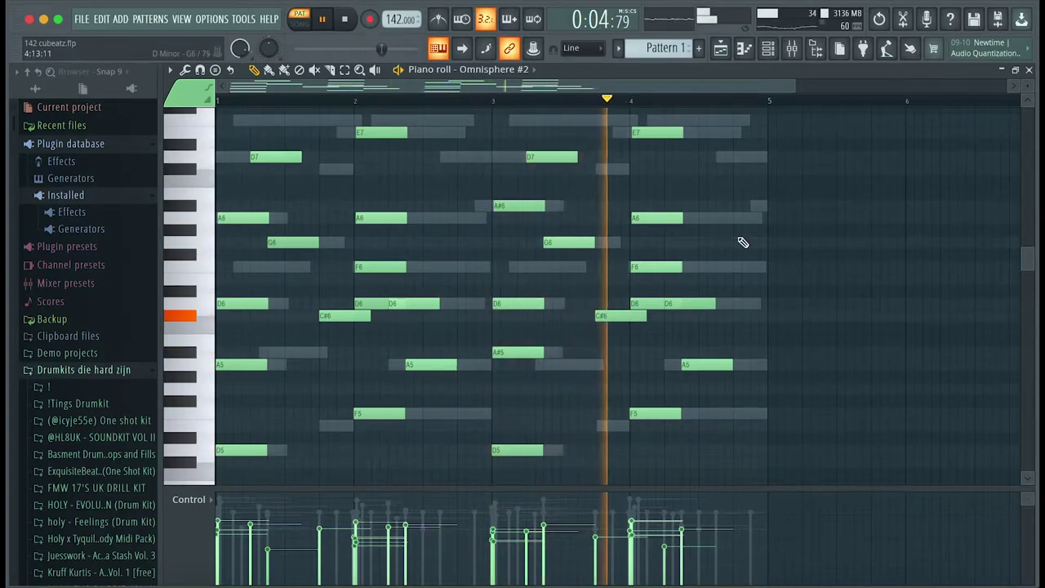
pyautogui.click(806, 46)
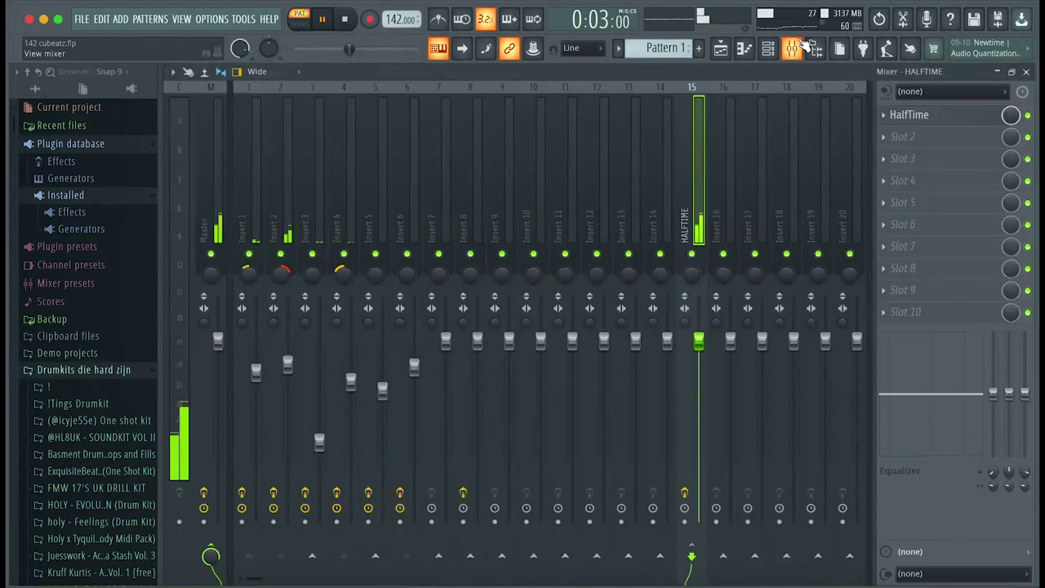
pyautogui.click(287, 210)
pyautogui.click(950, 116)
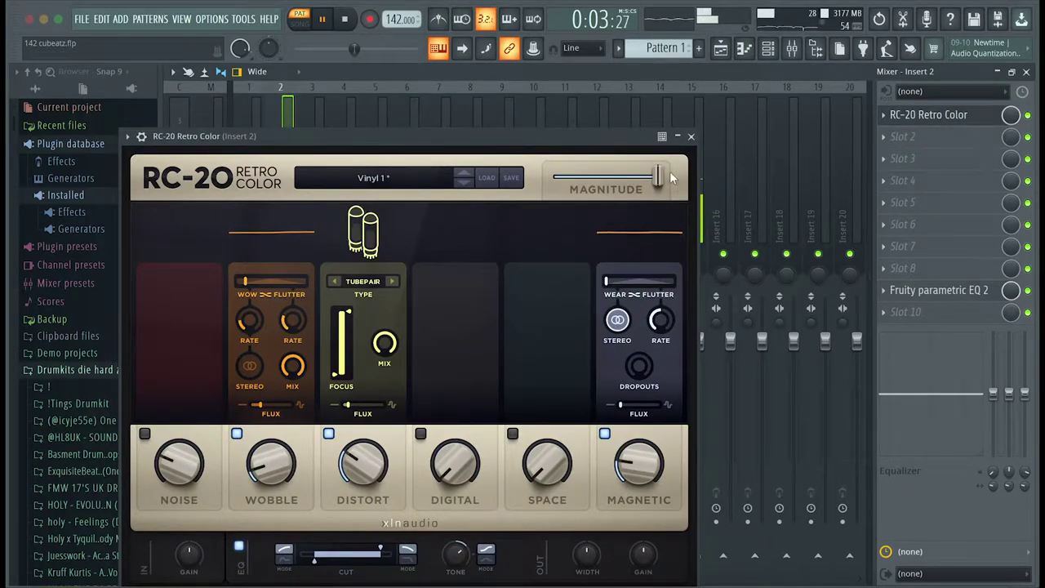
pyautogui.click(692, 137)
# Examine Insert 2's Fruity parametric EQ 2 curve and the HALFTIME track's effects, ending with playback stopped
pyautogui.click(908, 296)
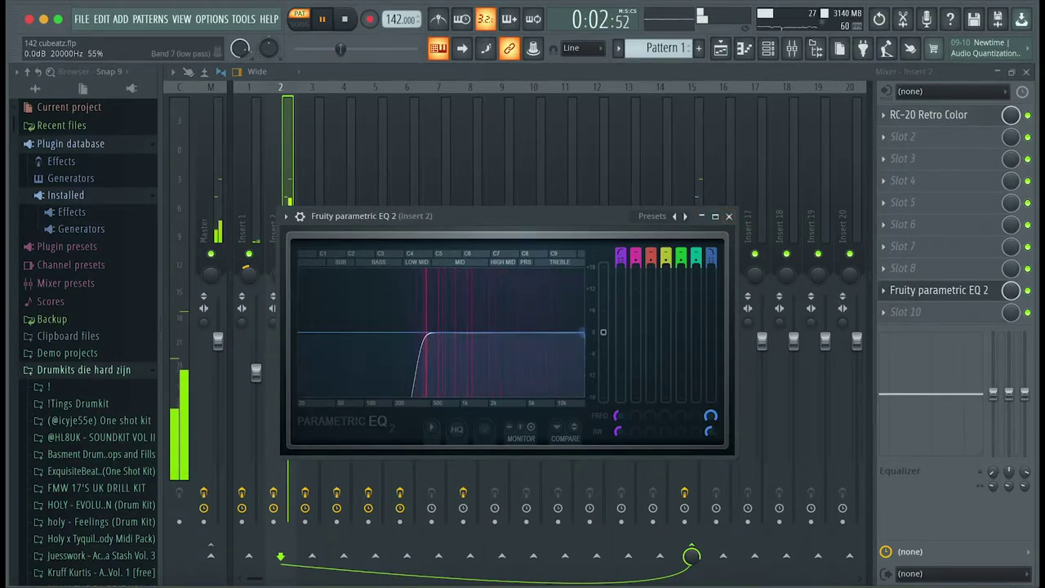
pyautogui.click(729, 216)
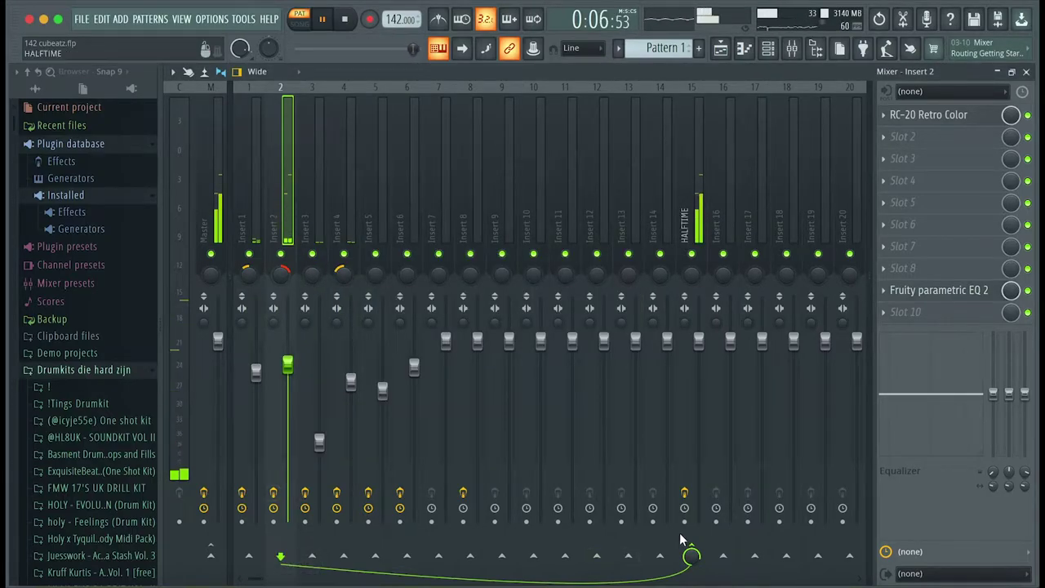
pyautogui.click(699, 228)
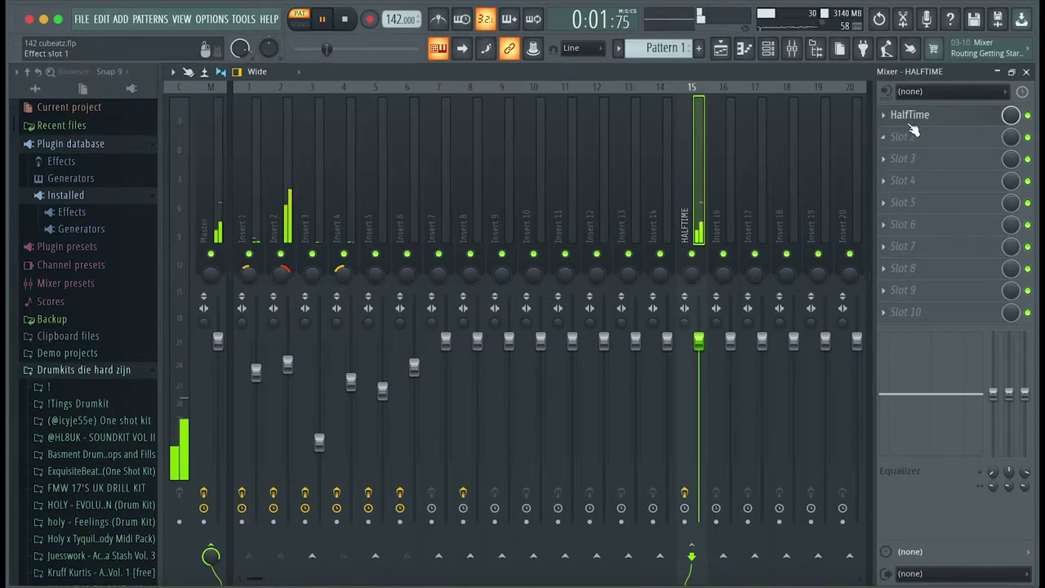
pyautogui.click(1029, 72)
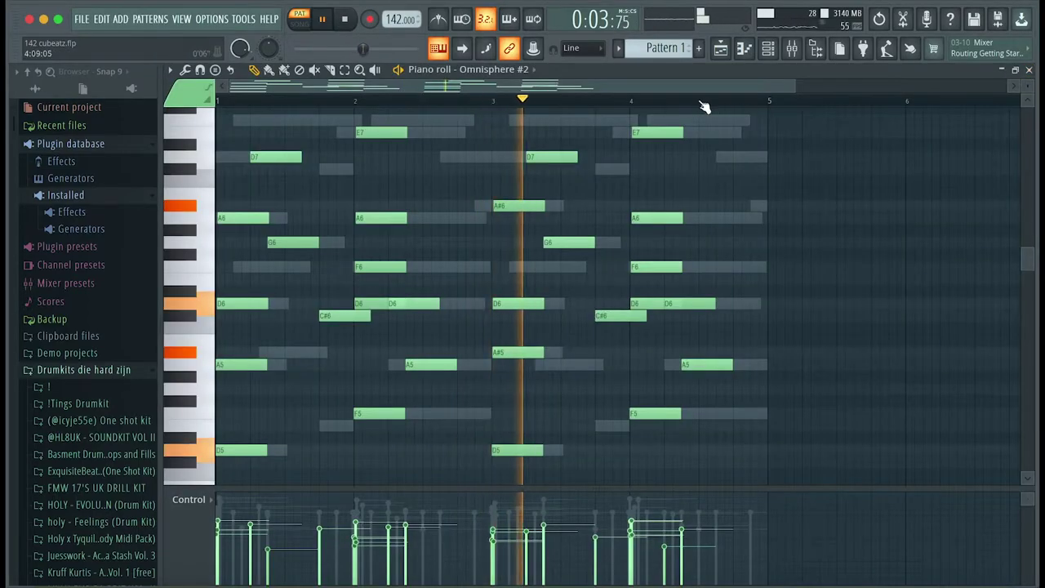
pyautogui.press('space')
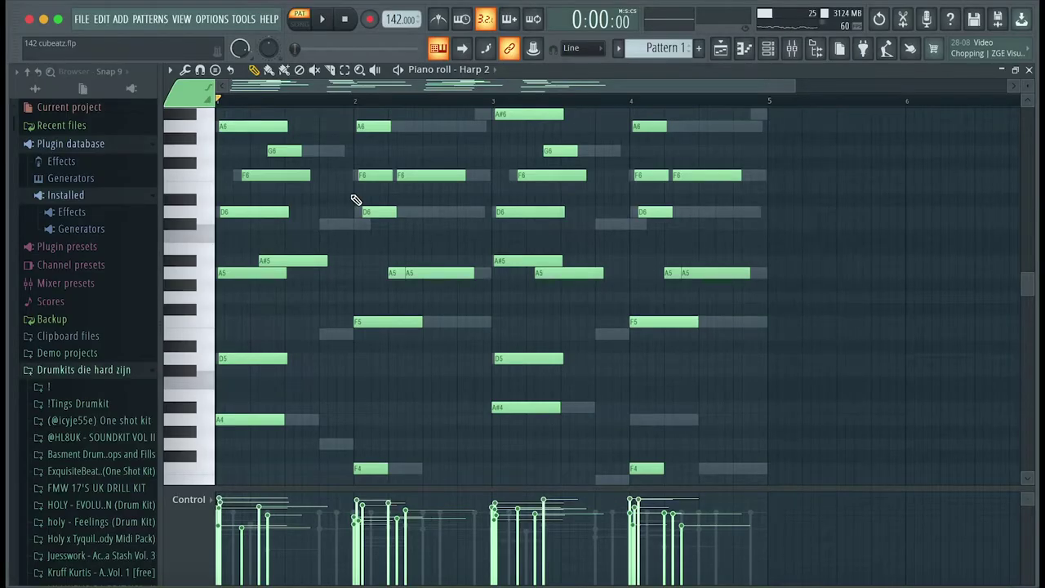
# Play the Harp 2 part and examine RC-20 Retro Color and Fruity parametric EQ 2 on mixer Insert 4
pyautogui.press('space')
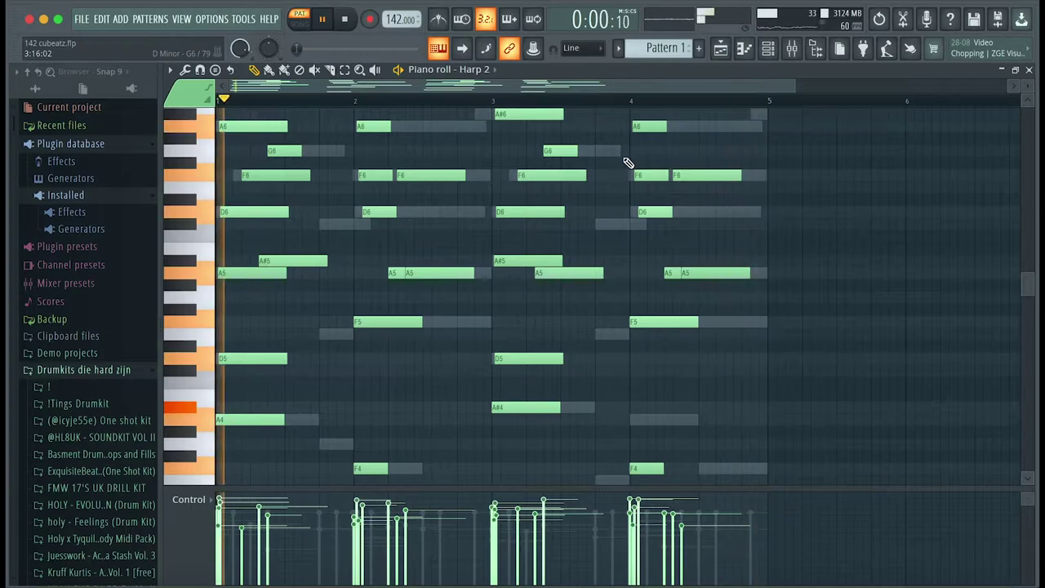
pyautogui.click(799, 55)
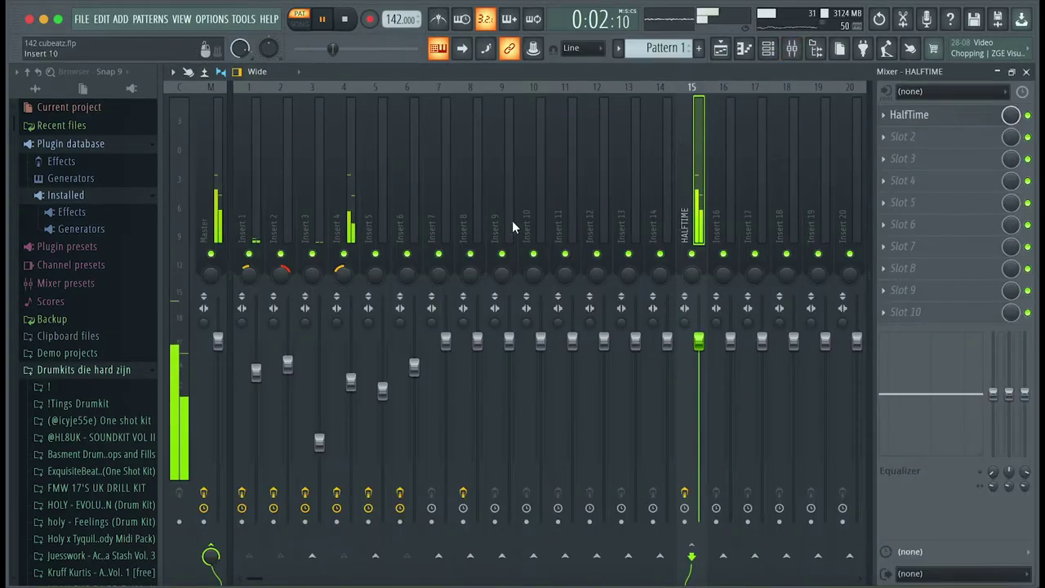
pyautogui.click(346, 230)
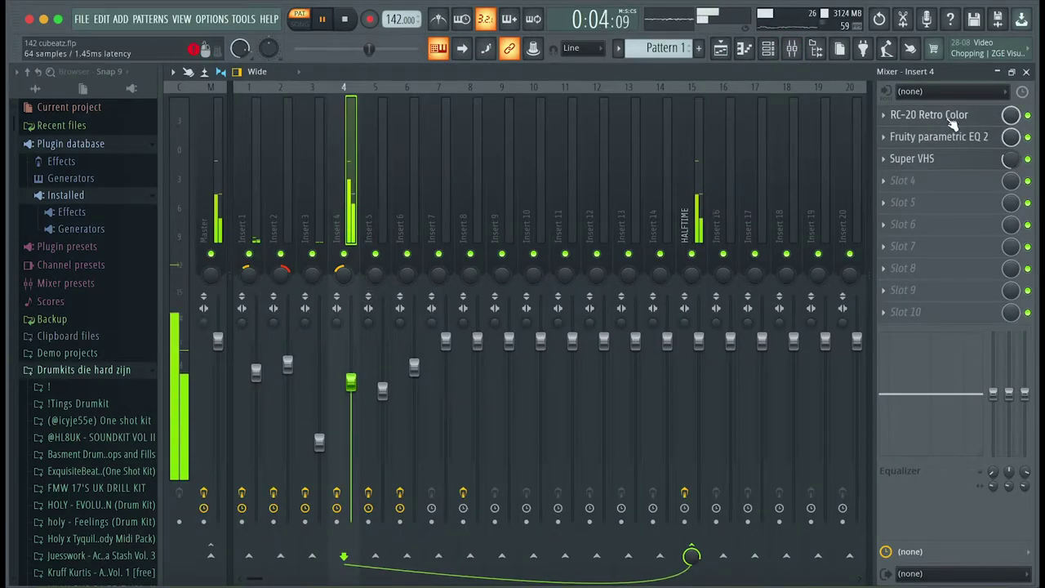
pyautogui.click(935, 117)
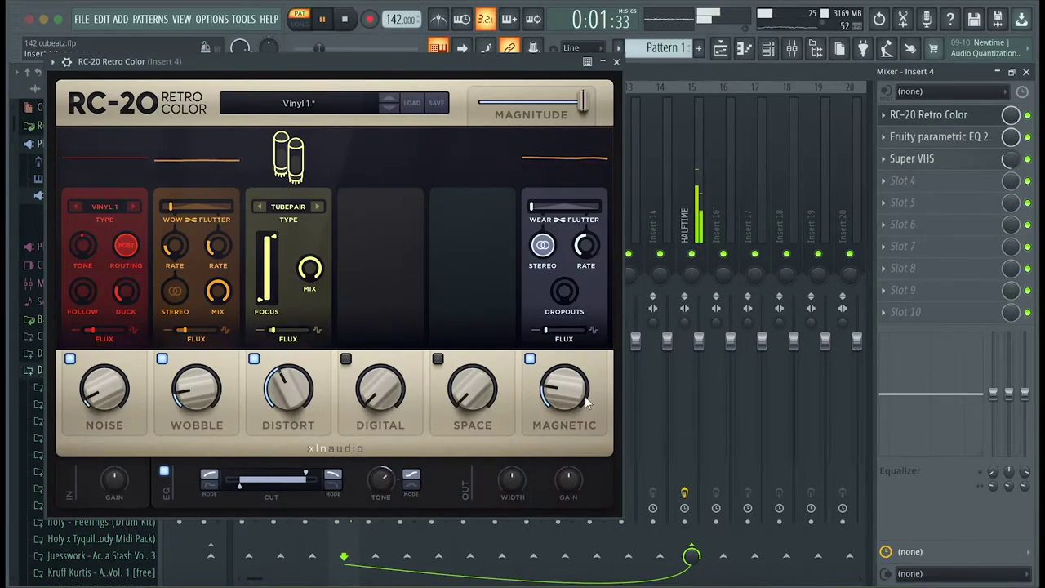
pyautogui.click(618, 62)
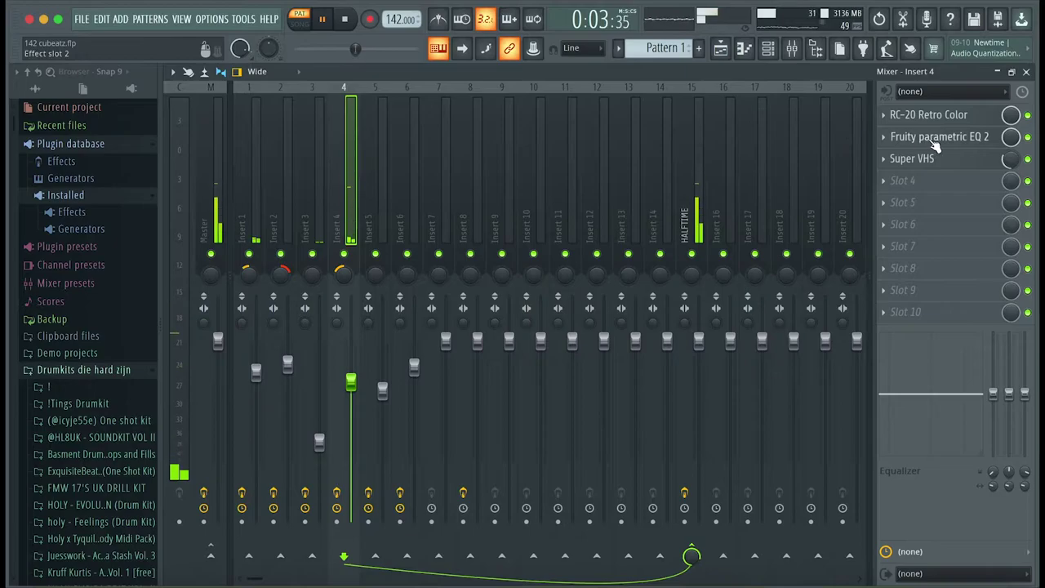
pyautogui.click(934, 139)
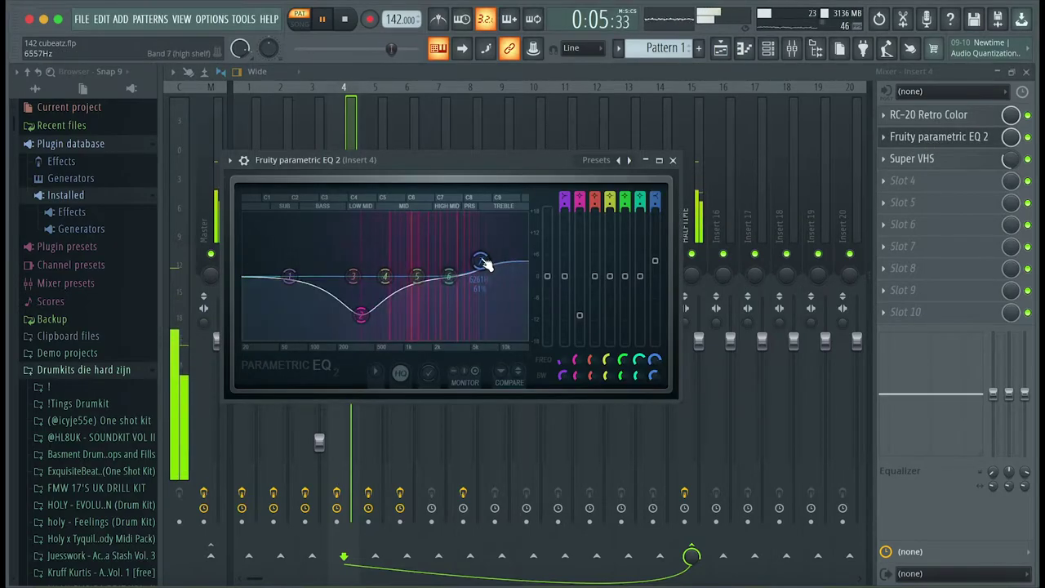
pyautogui.click(673, 161)
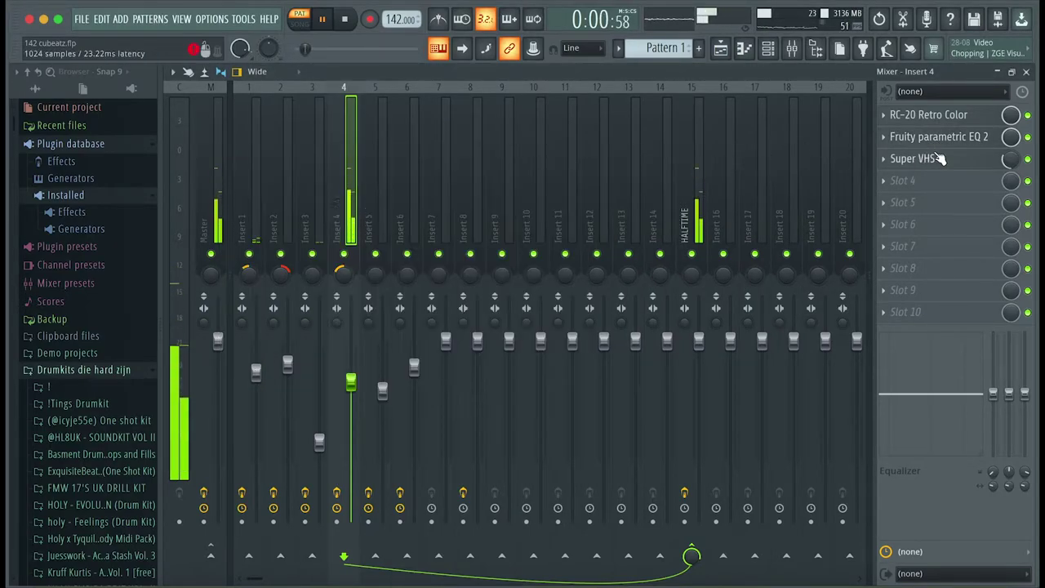
# Turn on Magic in Super VHS on Insert 4, set the effect's mix level to 32% and close the mixer
pyautogui.click(915, 158)
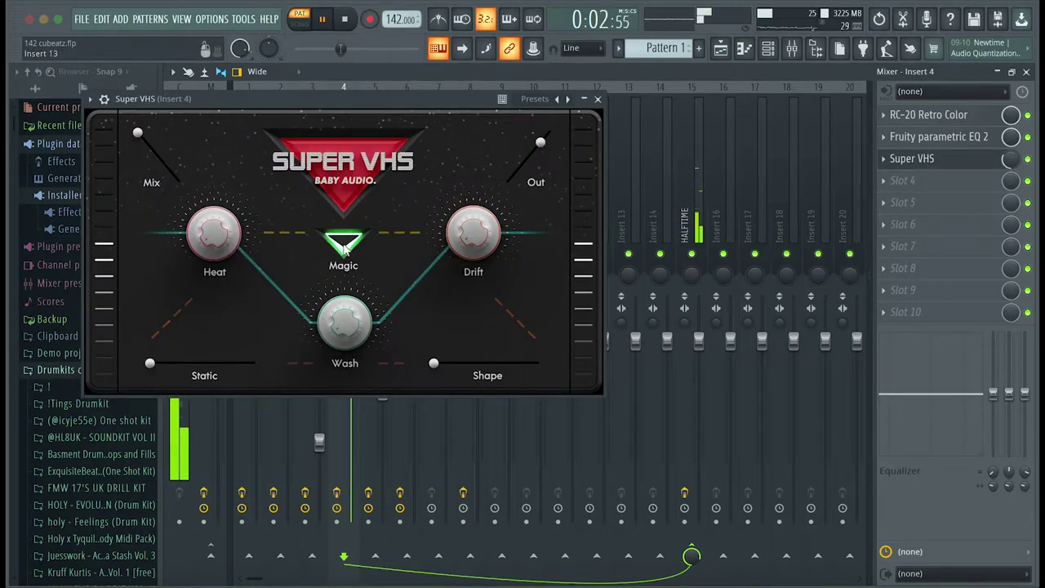
pyautogui.click(343, 249)
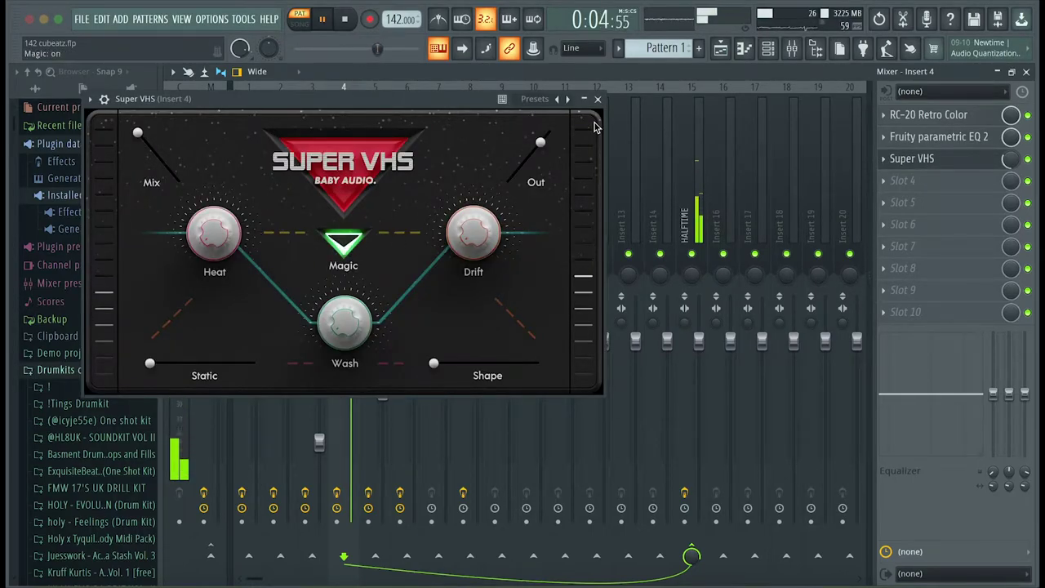
pyautogui.click(598, 101)
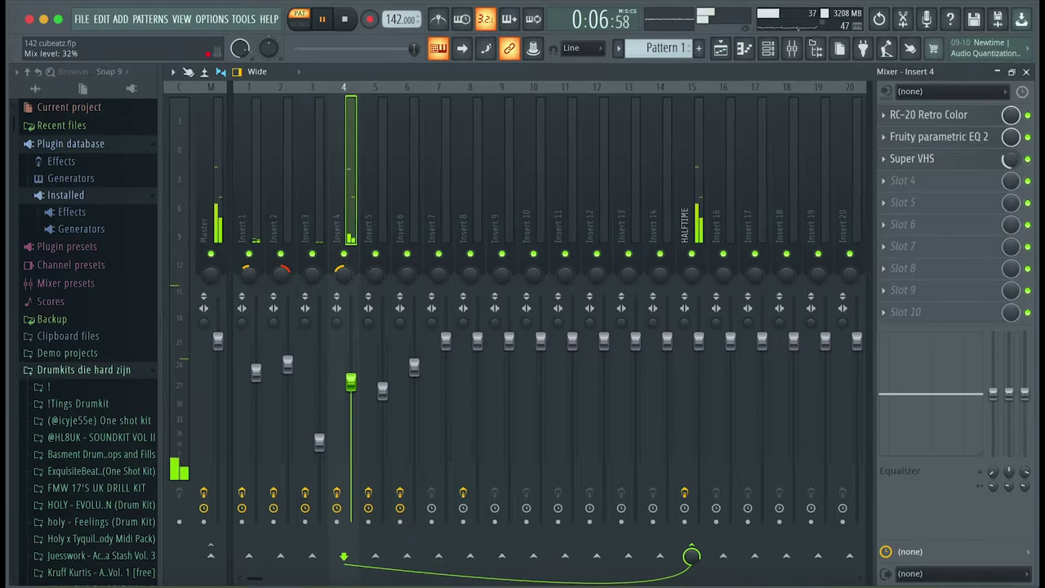
pyautogui.moveTo(1010, 159); pyautogui.dragTo(1011, 158)
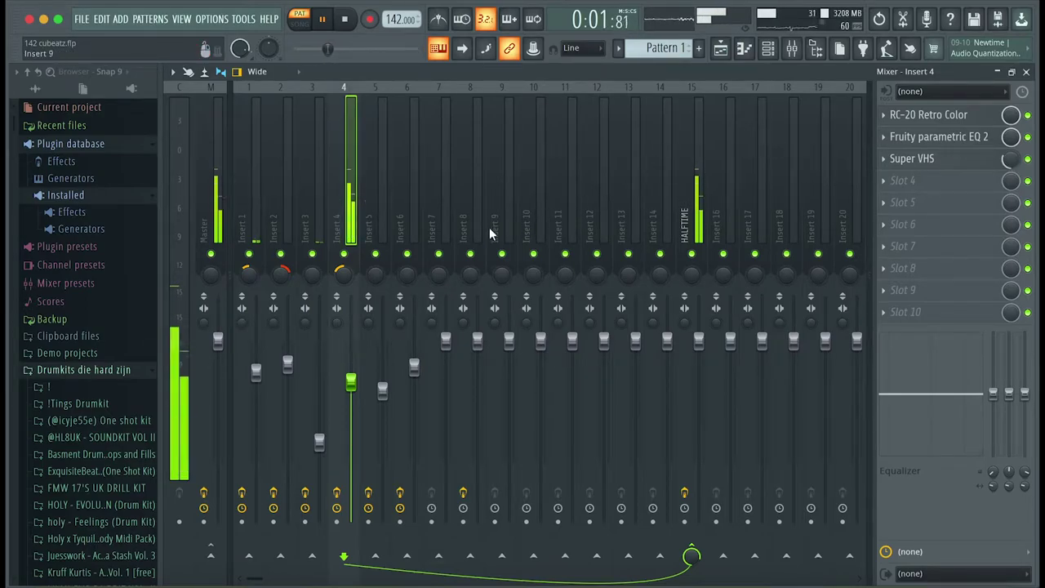
pyautogui.click(1034, 75)
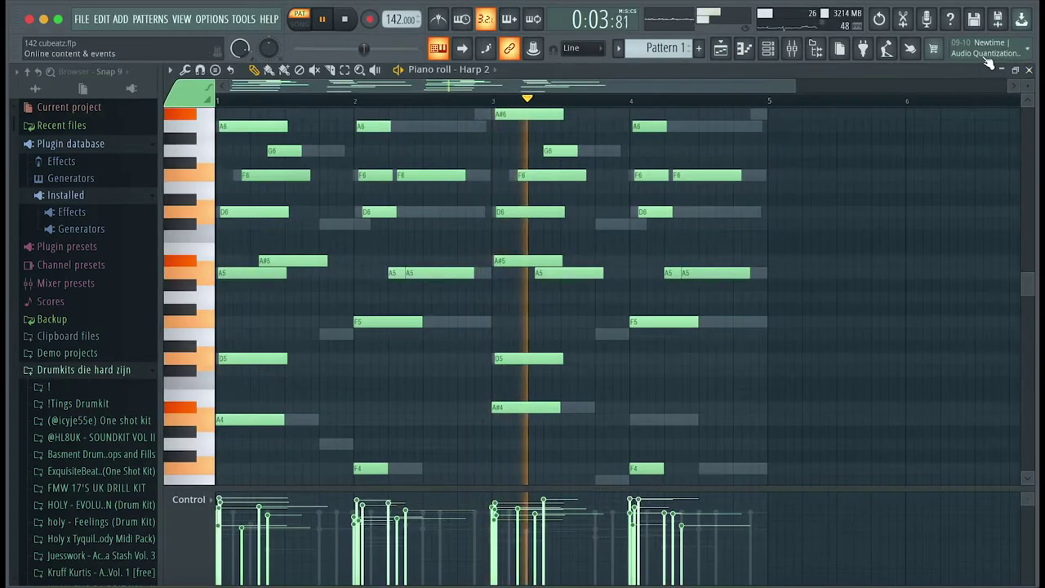
# Pan mixer Insert 2 to 41% right, check Insert 4's panning and close the mixer
pyautogui.click(1027, 71)
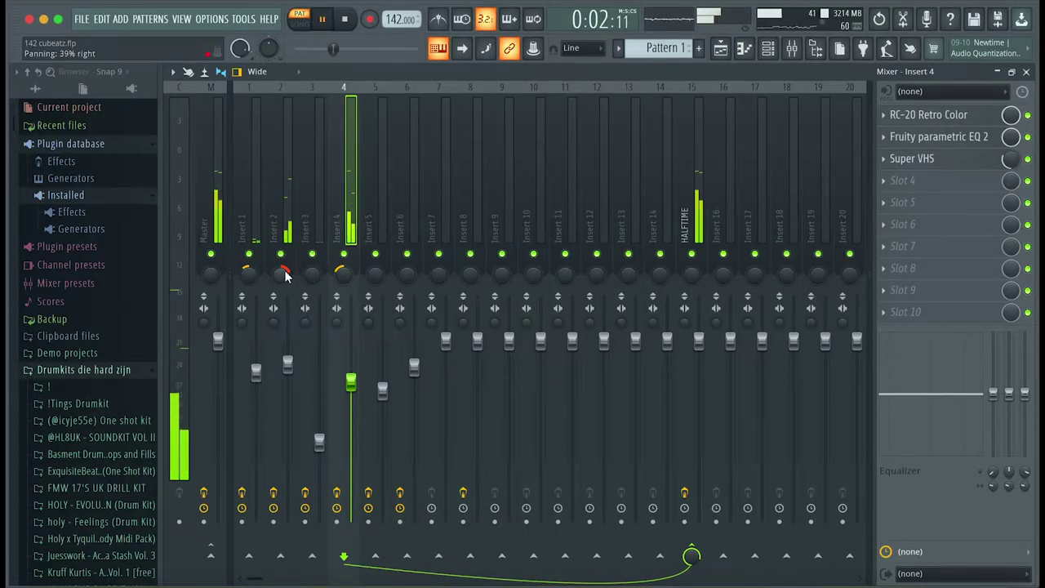
pyautogui.click(287, 242)
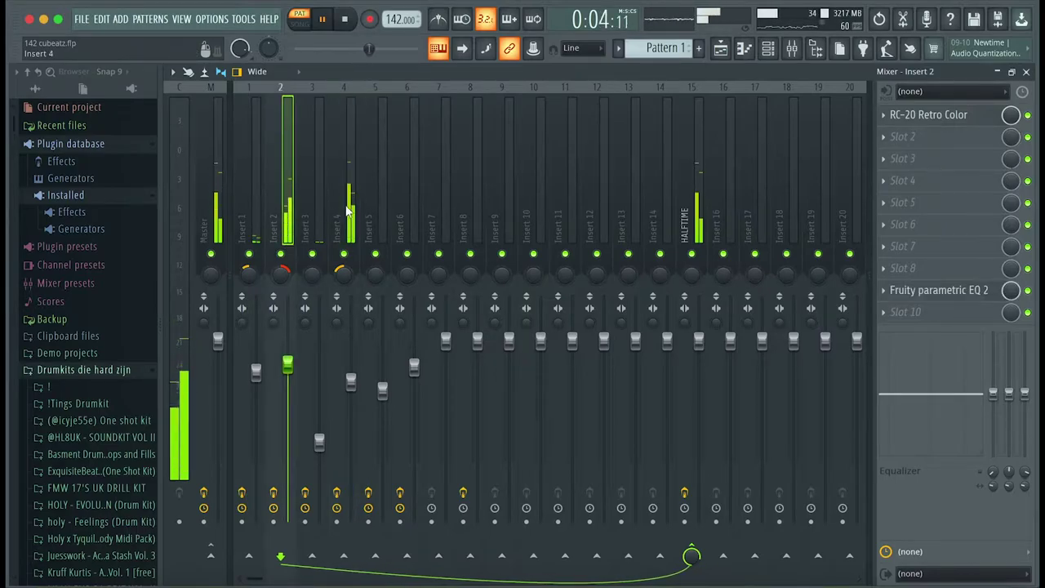
pyautogui.moveTo(286, 276); pyautogui.dragTo(287, 270)
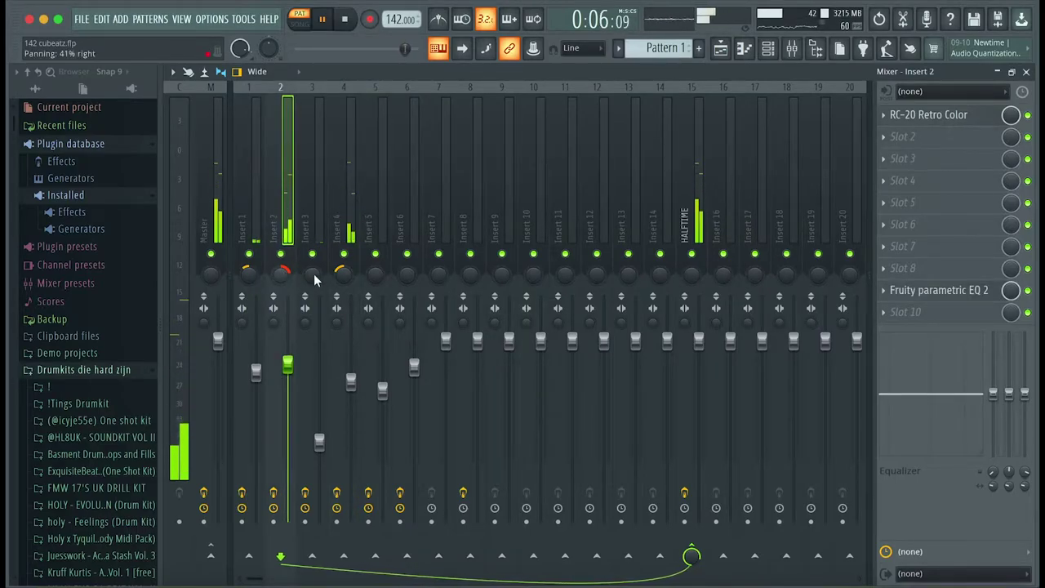
pyautogui.click(347, 281)
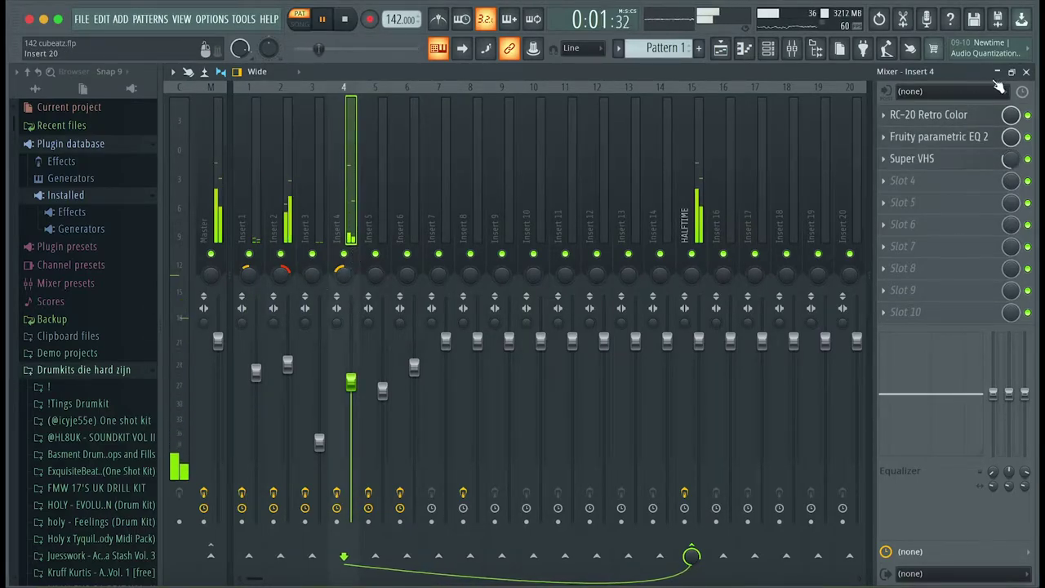
pyautogui.click(1032, 74)
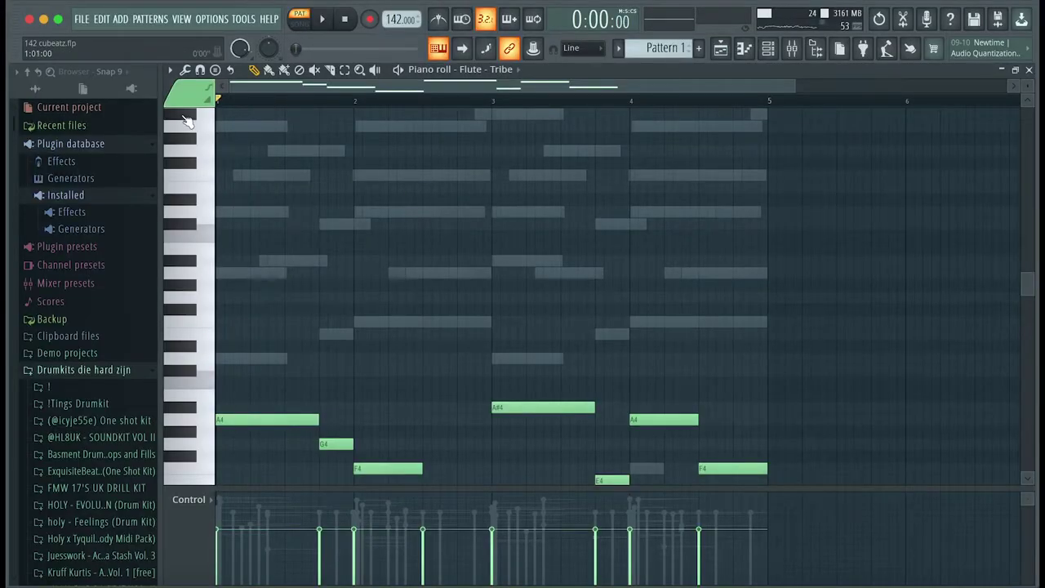
# Play the Flute - Tribe part and examine the J37 Stereo tape effect on mixer Insert 3
pyautogui.scroll(-5, 299, 196)
pyautogui.press('space')
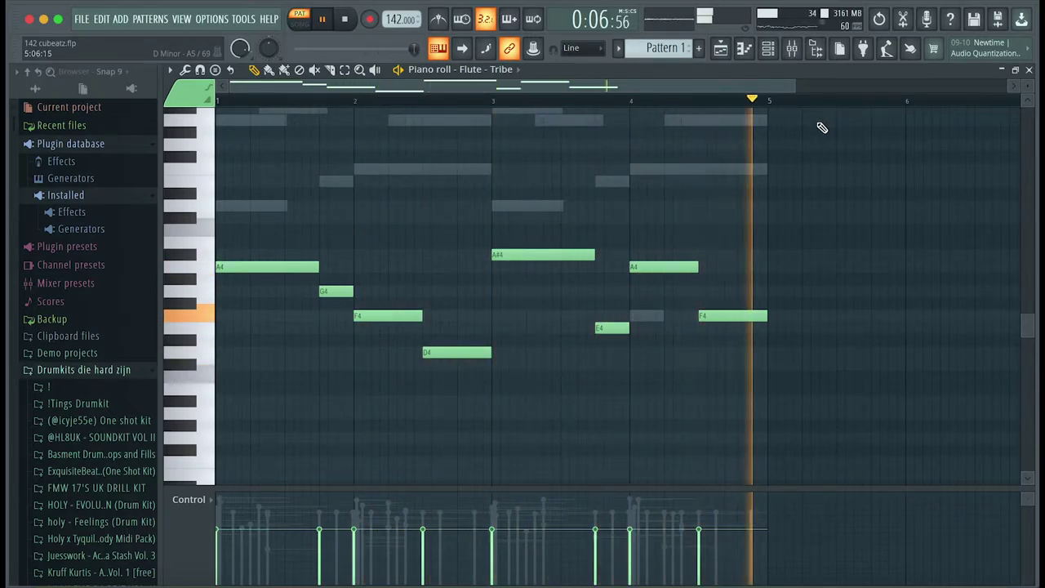
pyautogui.click(791, 48)
pyautogui.click(325, 193)
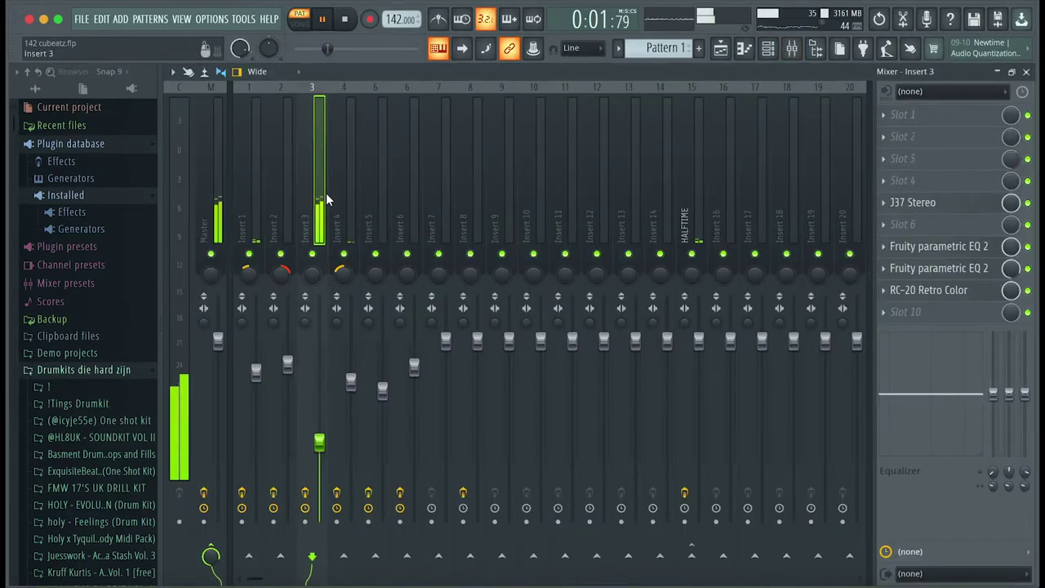
pyautogui.click(915, 202)
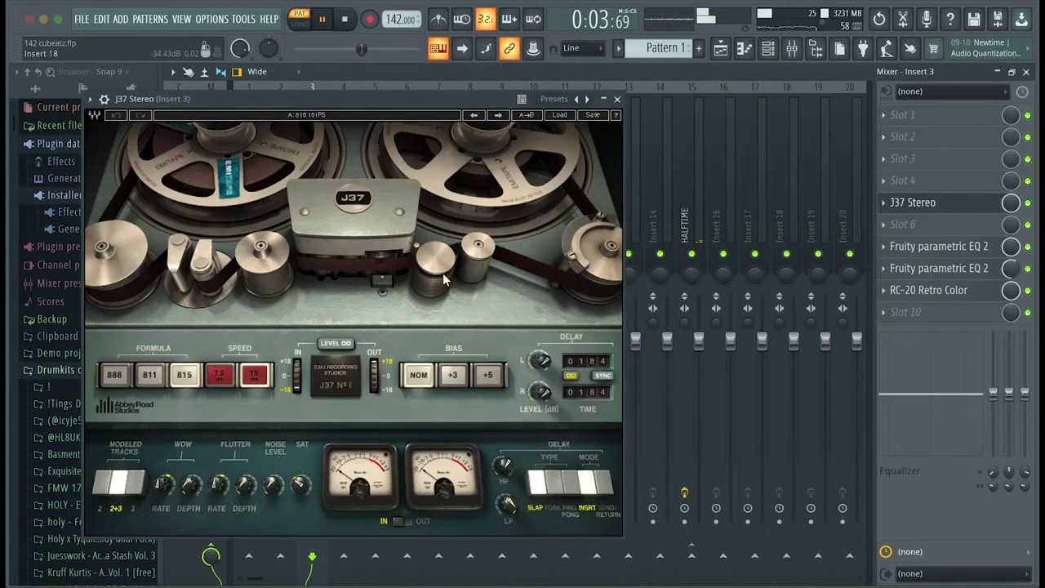
pyautogui.click(618, 98)
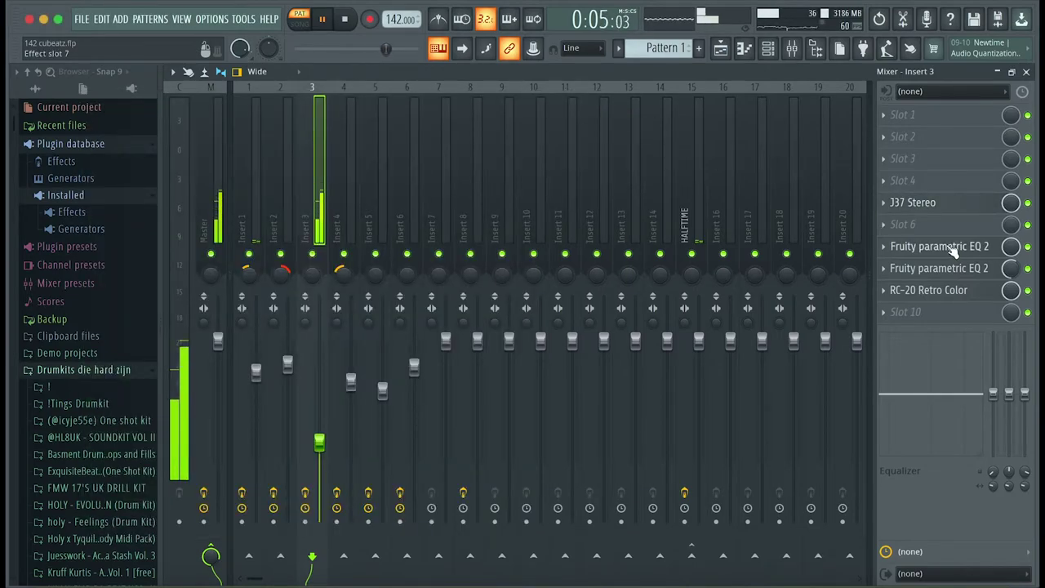
# Examine the curves of both Fruity parametric EQ 2 effects on mixer Insert 3
pyautogui.click(953, 251)
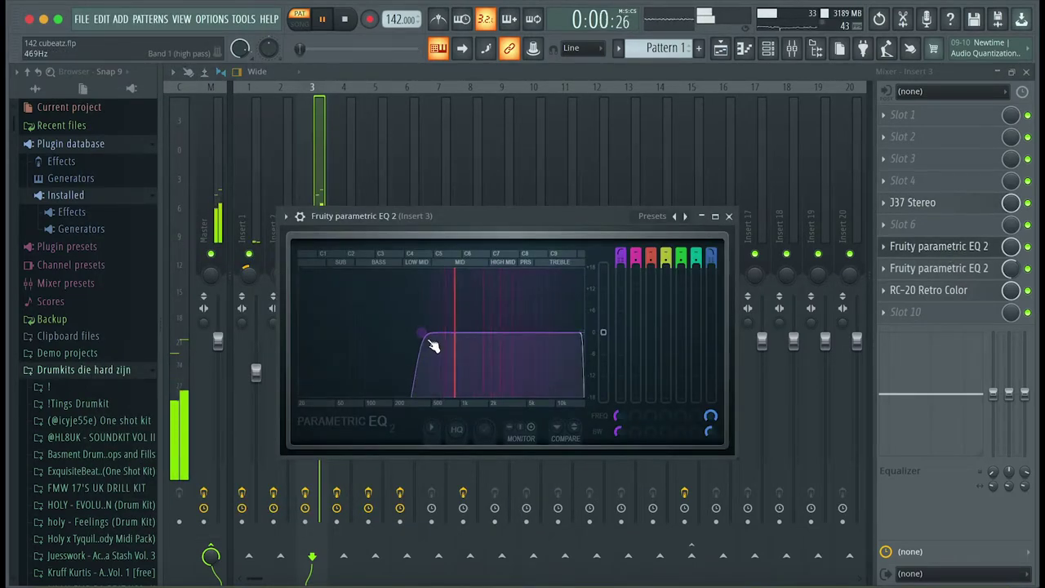
pyautogui.click(729, 217)
pyautogui.click(966, 273)
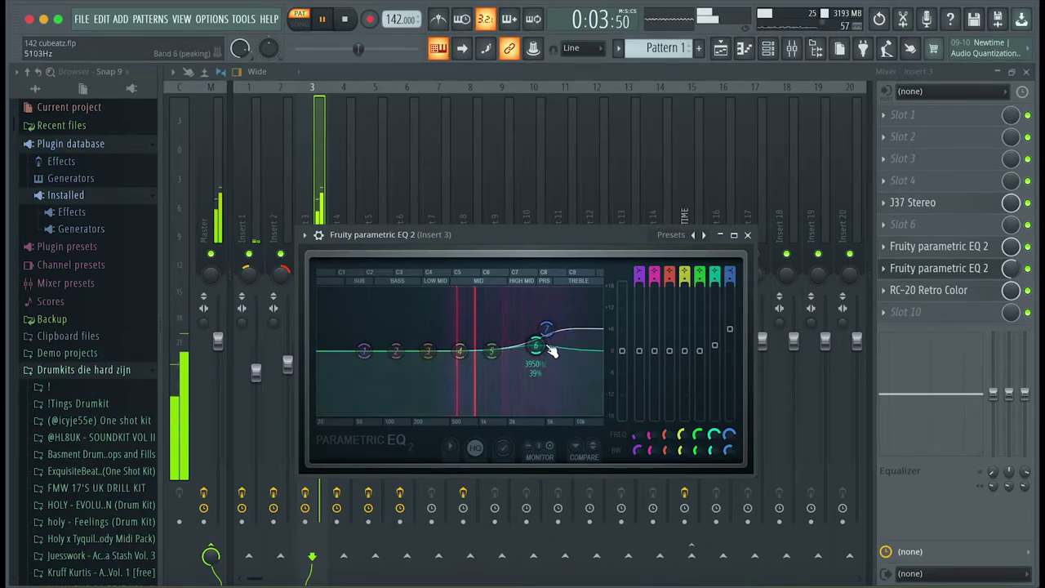
pyautogui.click(748, 235)
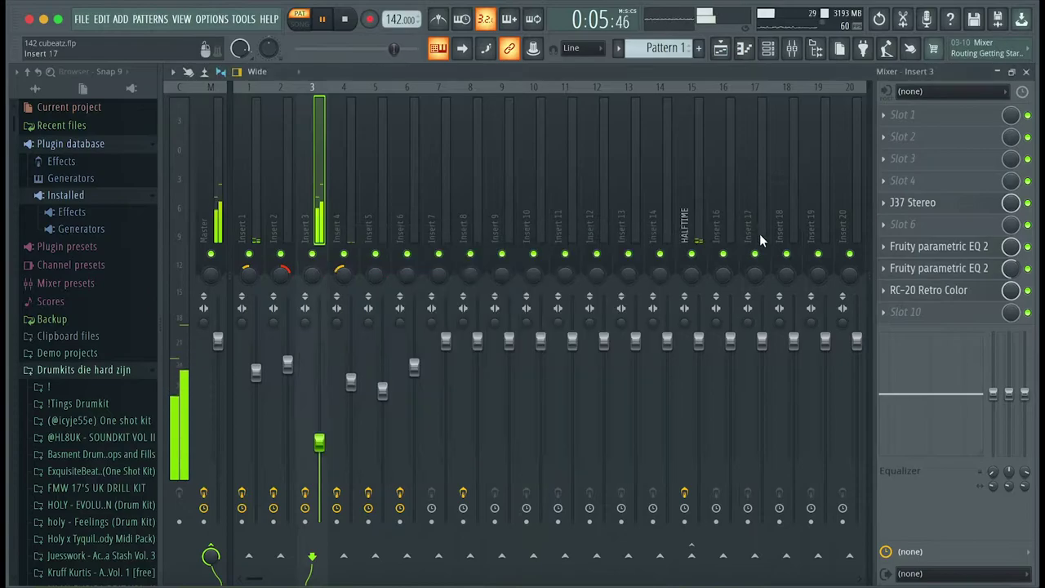
# Set the Space amount in Insert 3's RC-20 Retro Color to 67% and close the mixer
pyautogui.click(929, 290)
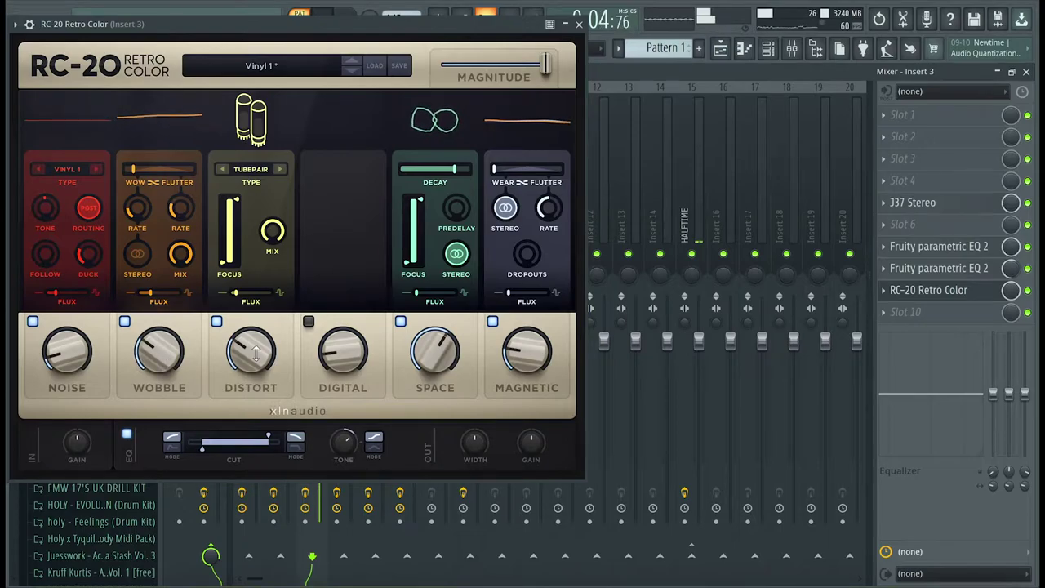
pyautogui.moveTo(455, 353); pyautogui.dragTo(450, 342)
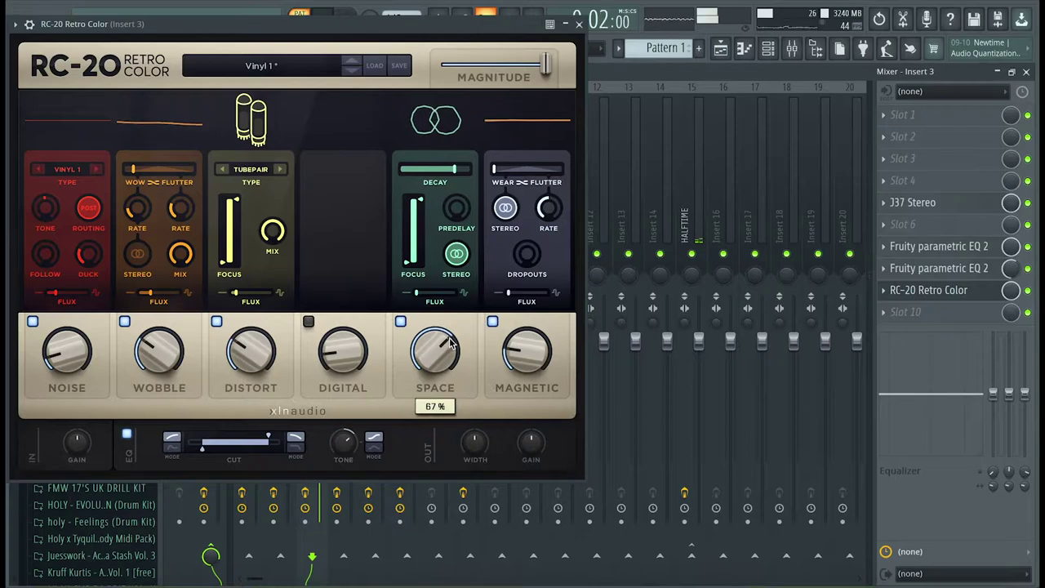
pyautogui.click(579, 24)
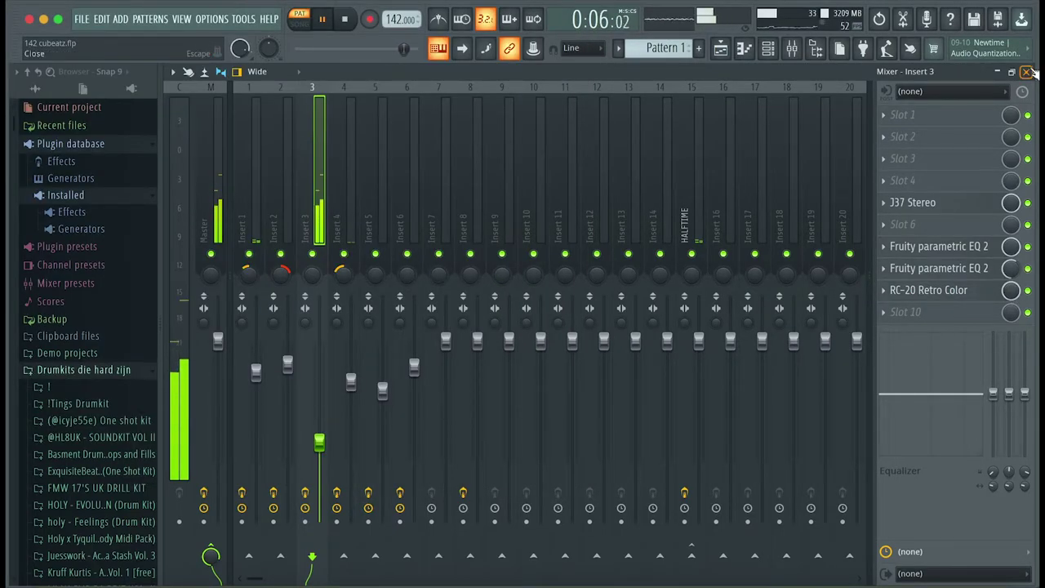
pyautogui.click(1027, 72)
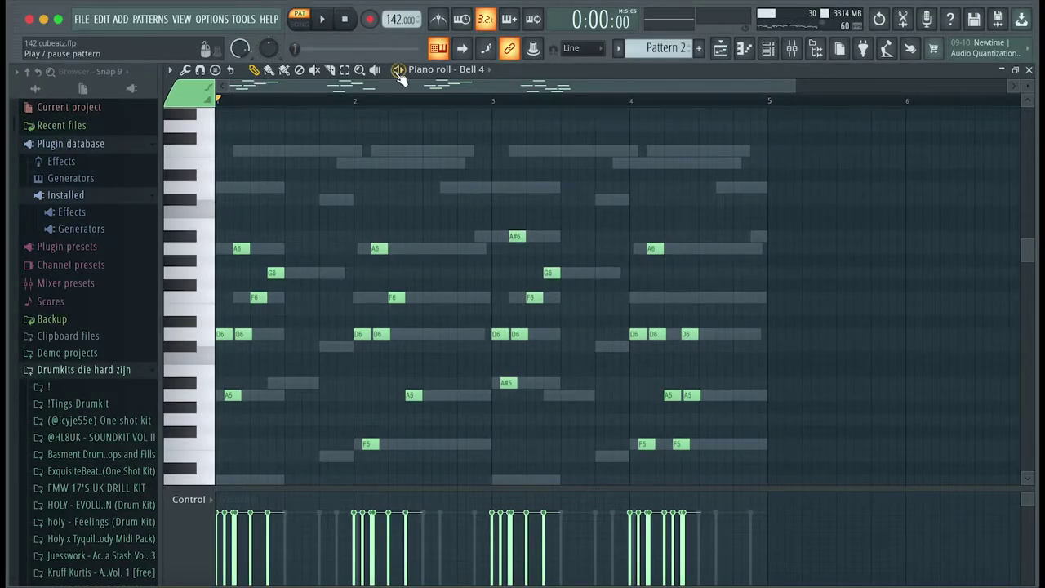
# Play the Bell 4 part in Pattern 2 and examine Fruity parametric EQ 2 and Fruity Compressor on mixer Insert 6
pyautogui.click(398, 70)
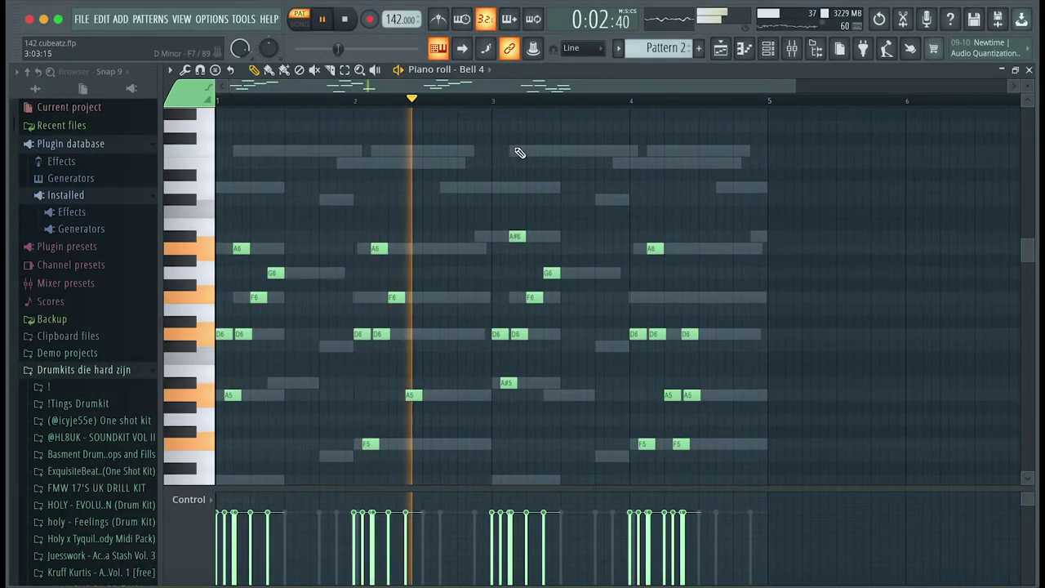
pyautogui.click(791, 50)
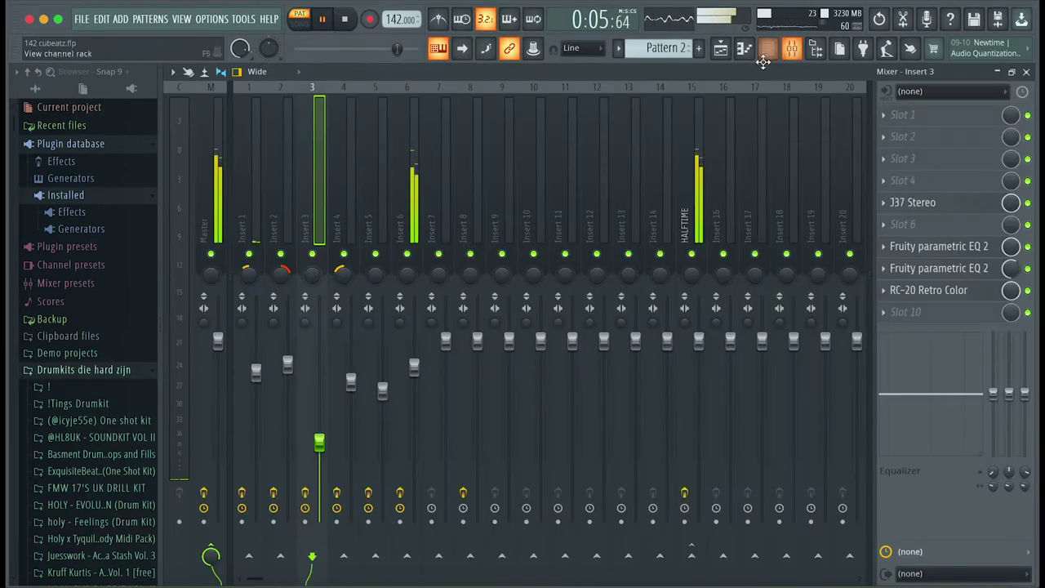
pyautogui.click(412, 180)
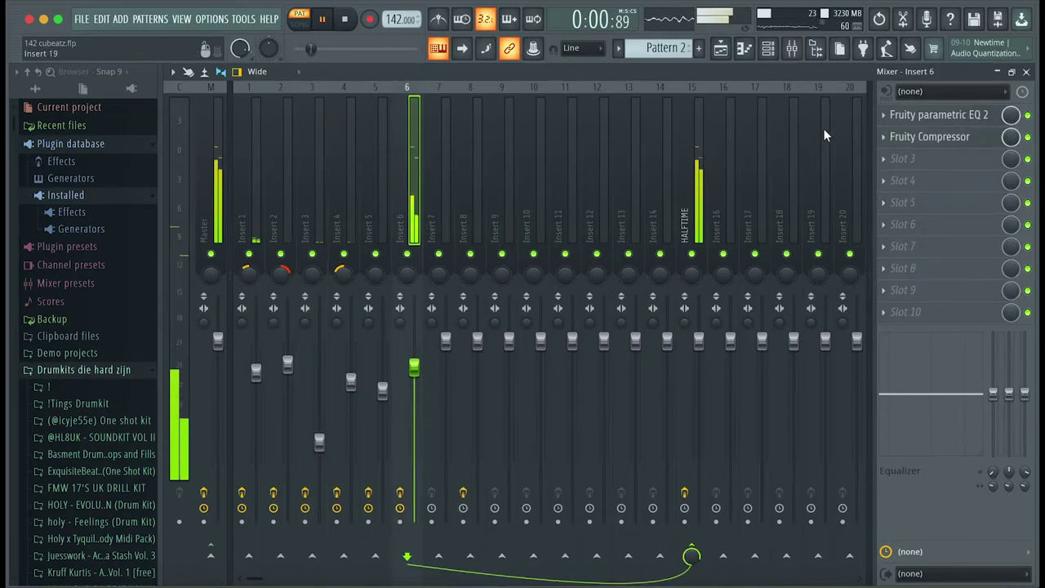
pyautogui.click(931, 119)
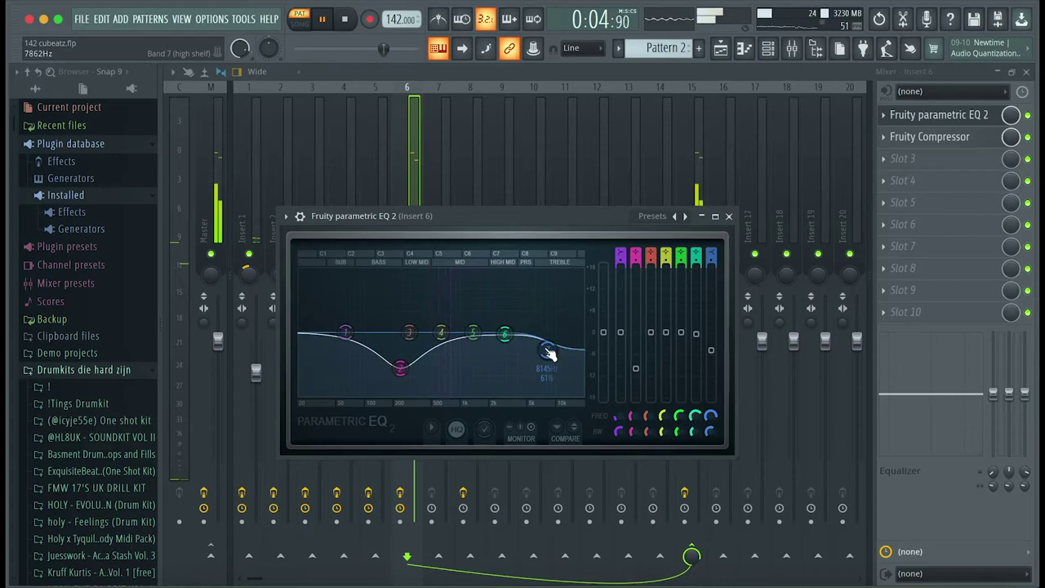
pyautogui.click(729, 216)
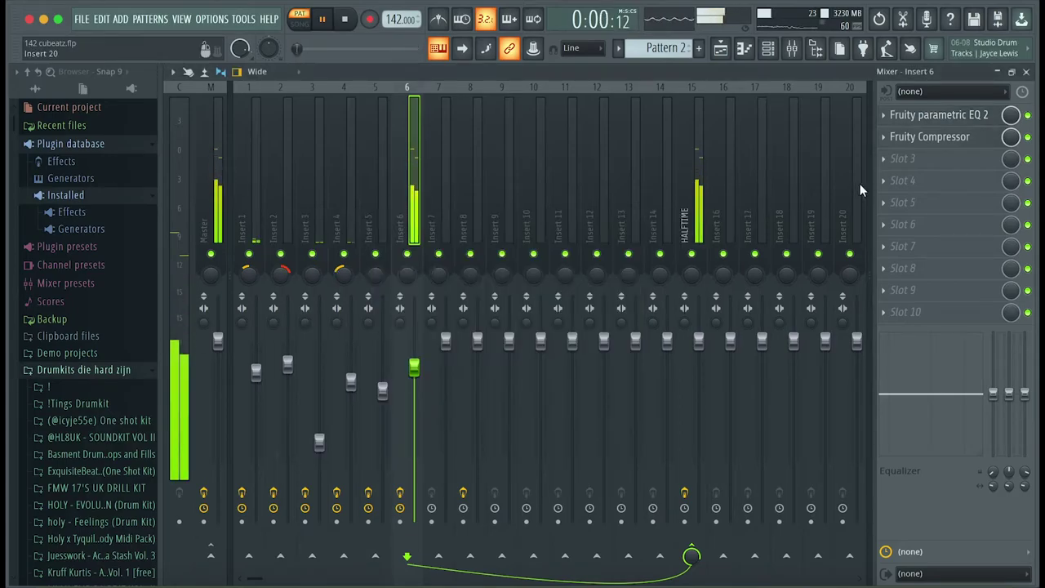
pyautogui.click(898, 137)
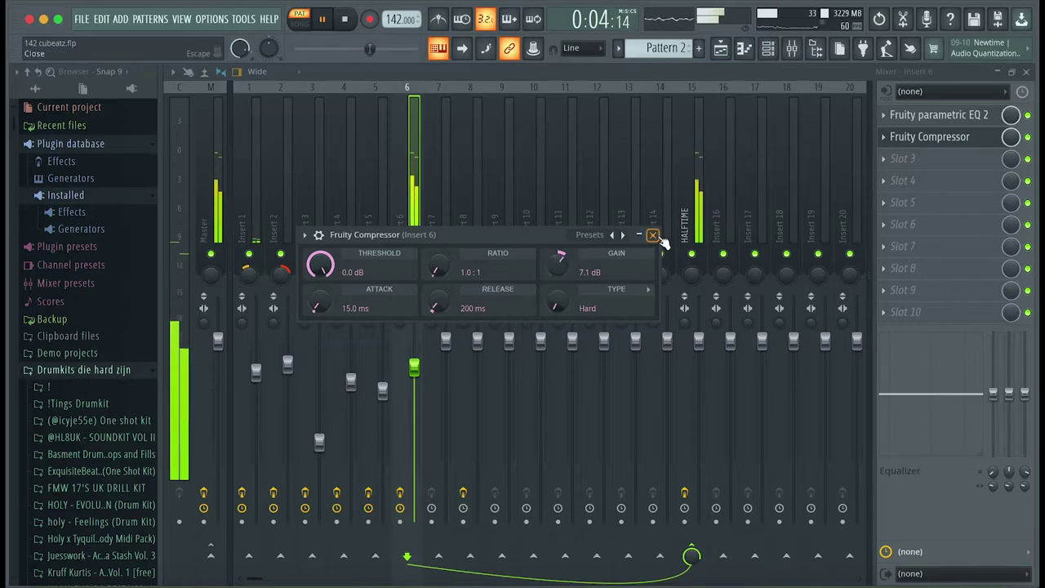
pyautogui.click(653, 235)
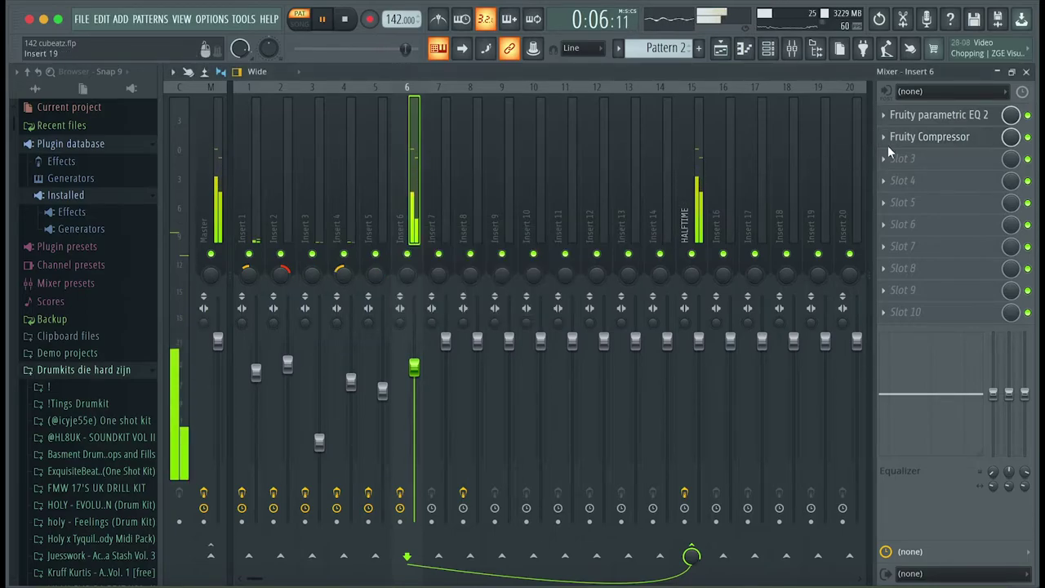
pyautogui.click(1026, 72)
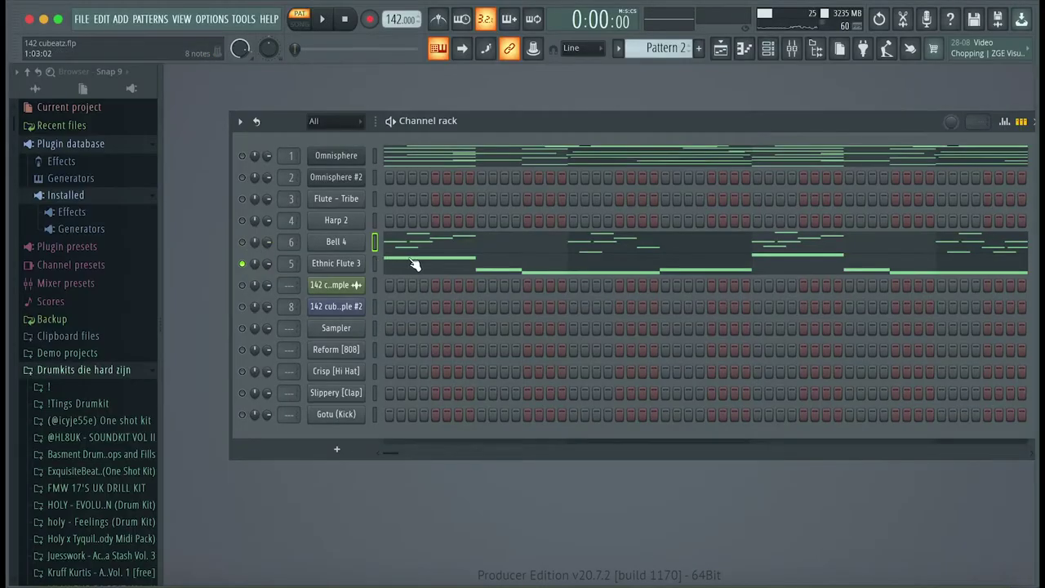
# Play the Ethnic Flute 3 part and examine the Fruity parametric EQ 2 curve on mixer Insert 5
pyautogui.click(413, 261)
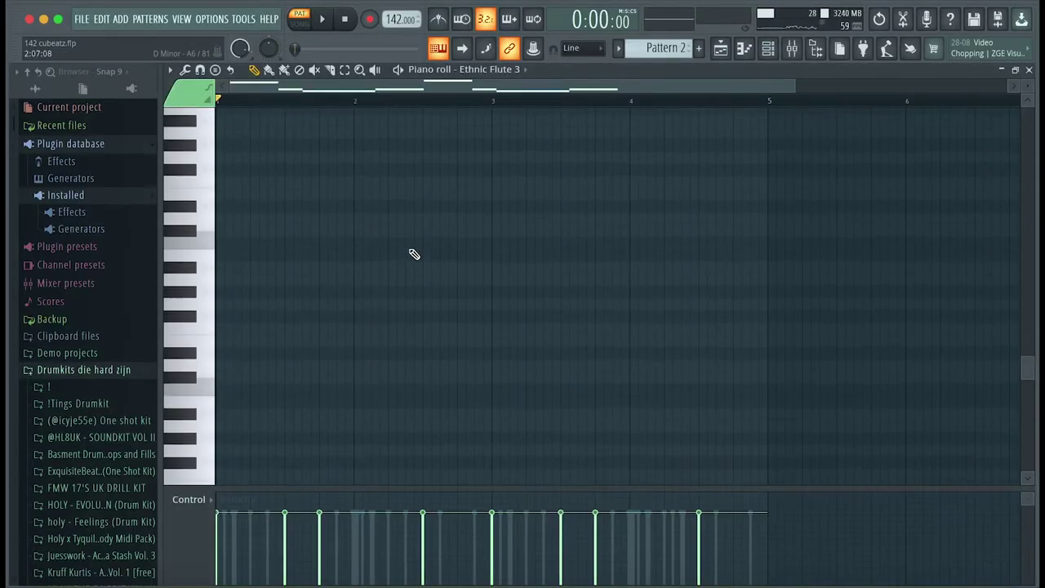
pyautogui.press('space')
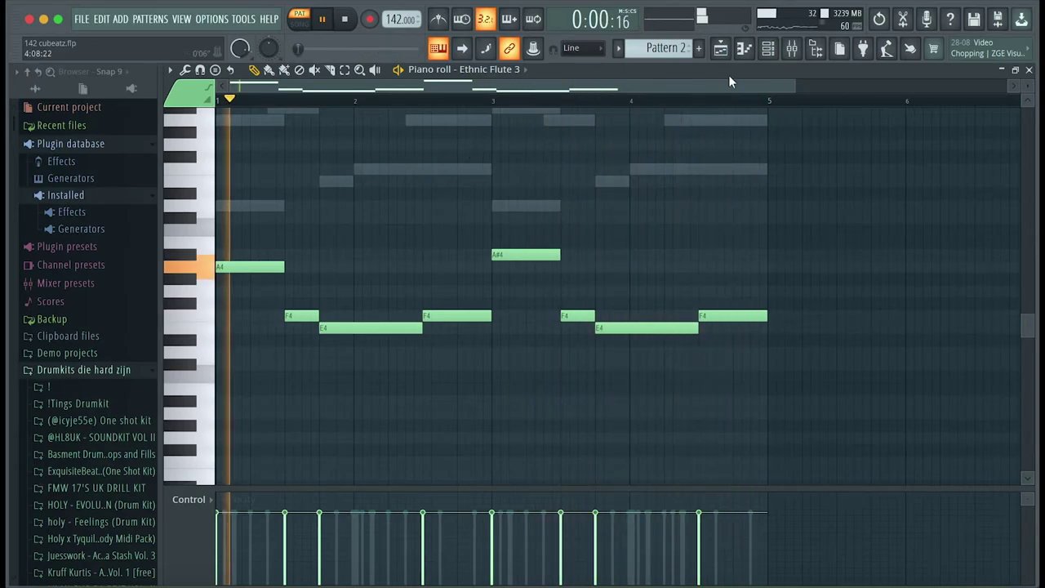
pyautogui.press('F9')
pyautogui.press('Left')
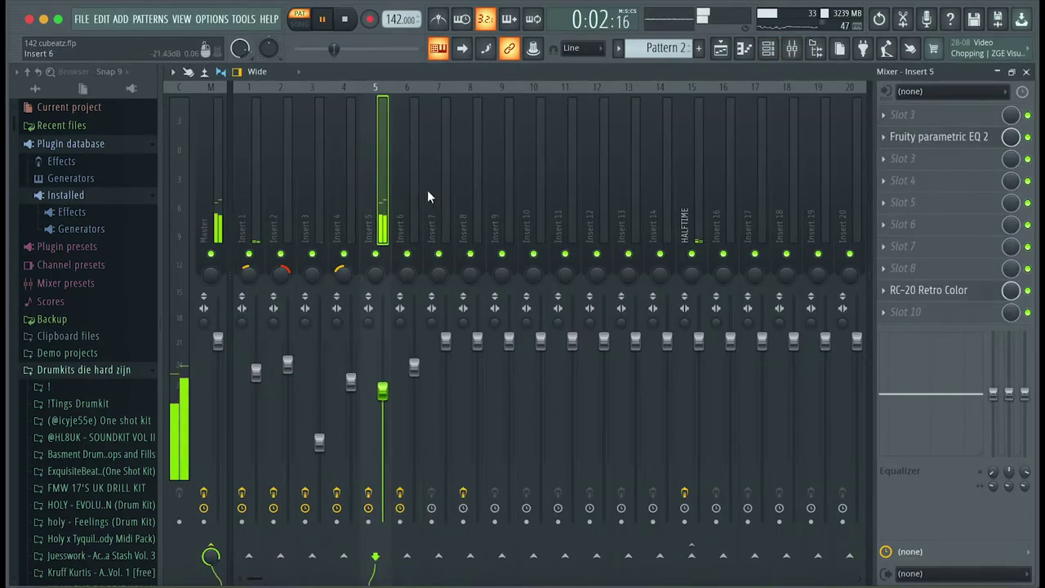
pyautogui.click(947, 143)
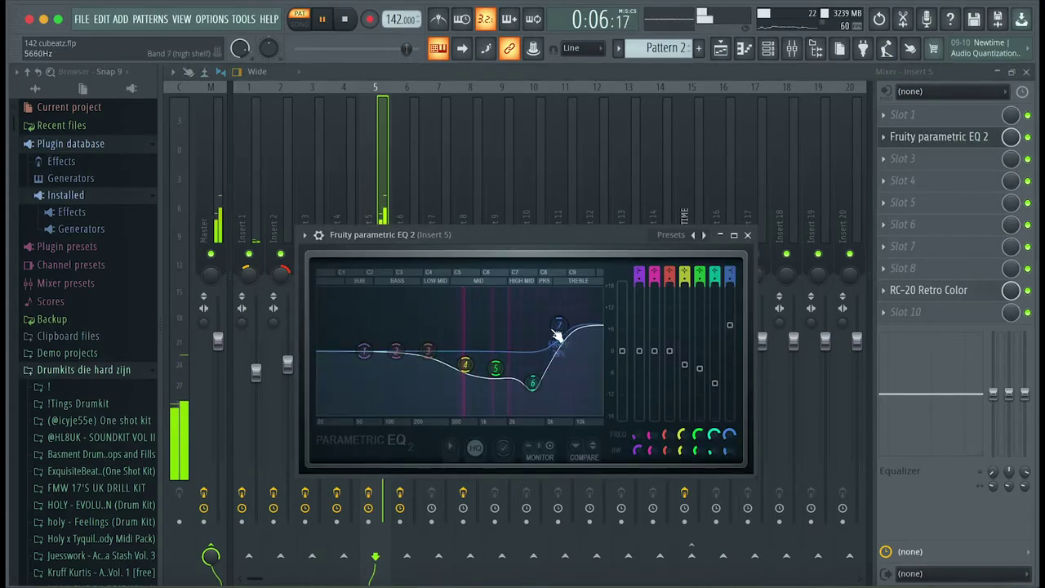
pyautogui.click(748, 236)
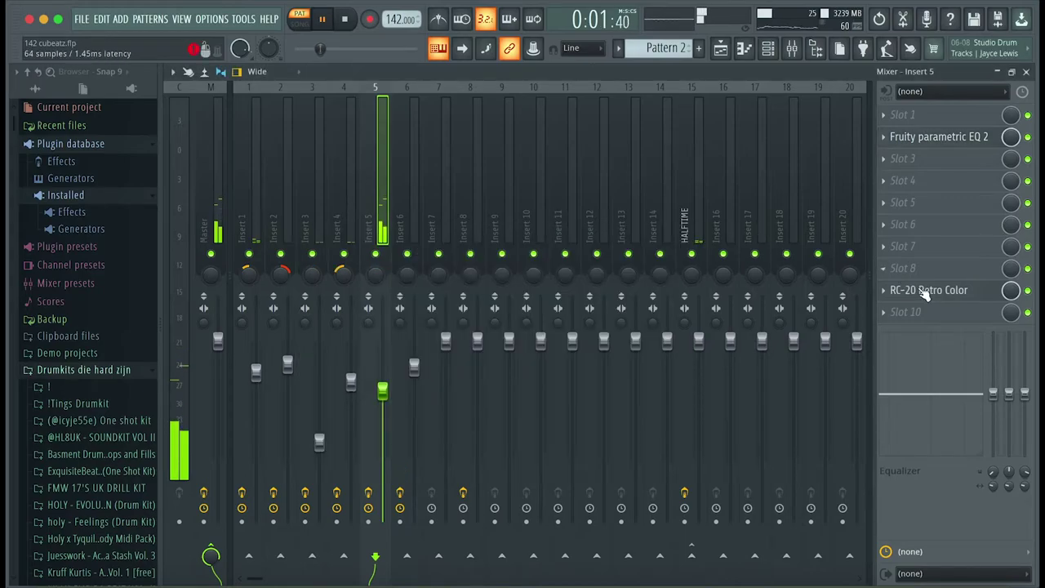
# Turn off Noise in Insert 5's RC-20 Retro Color, close the mixer and piano roll, and stop playback
pyautogui.click(923, 292)
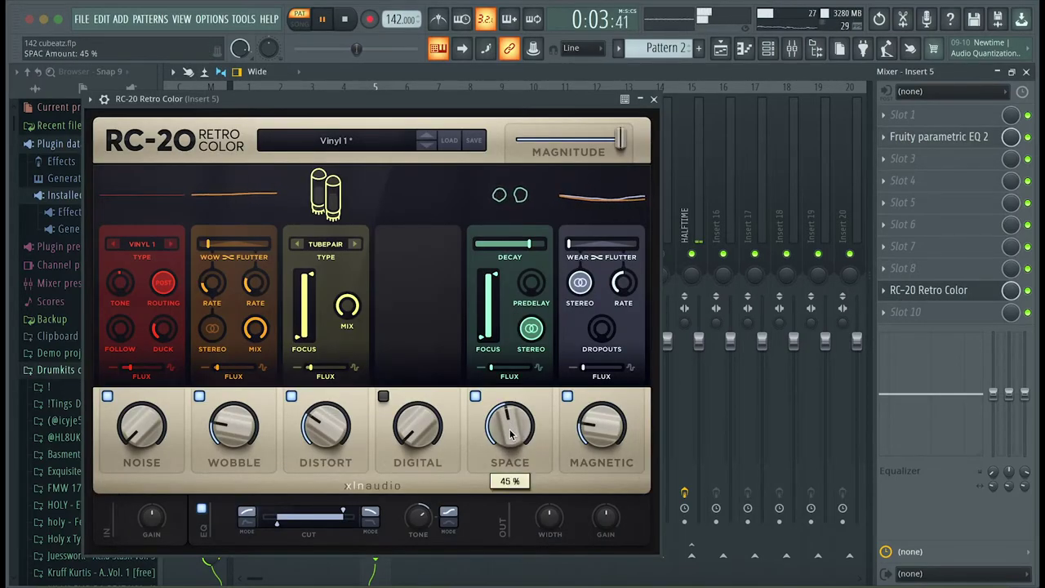
pyautogui.click(107, 396)
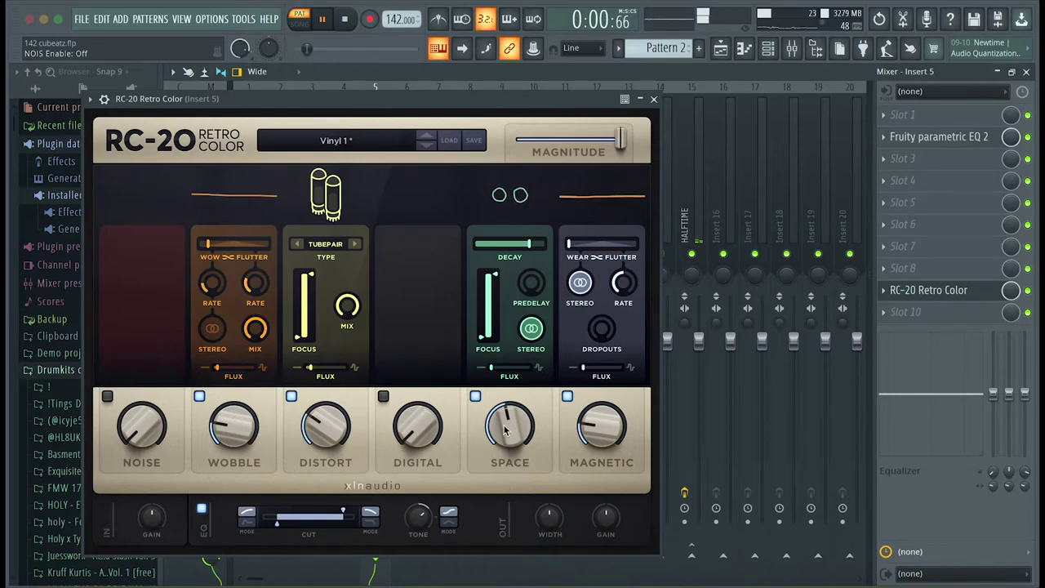
pyautogui.click(653, 99)
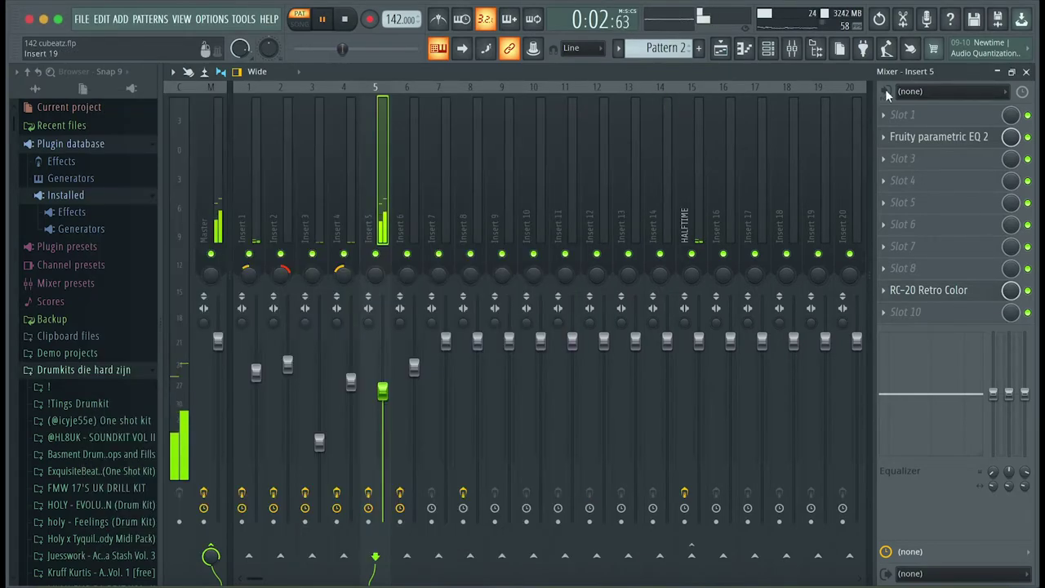
pyautogui.click(1026, 72)
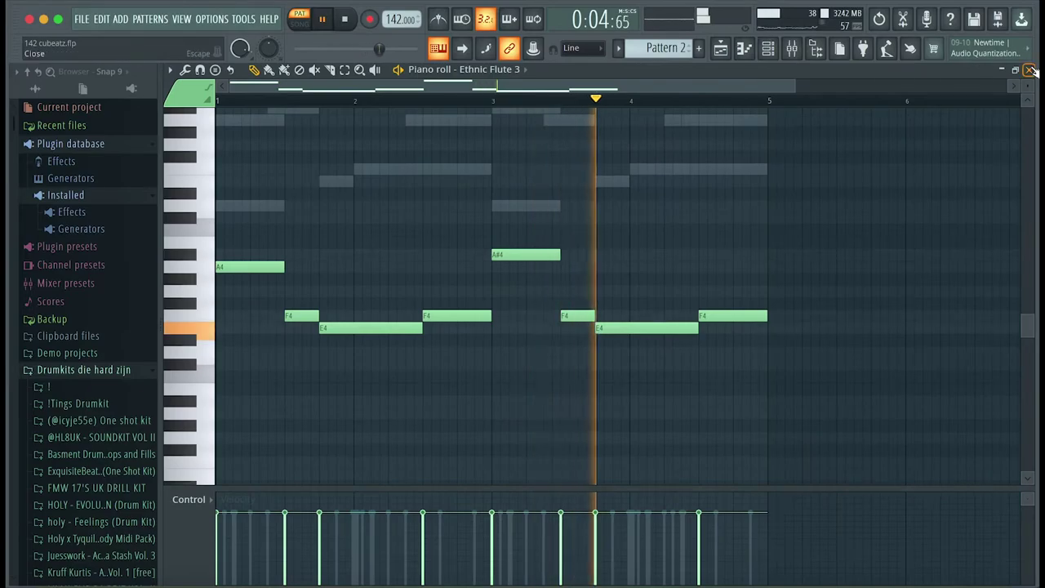
pyautogui.click(1026, 72)
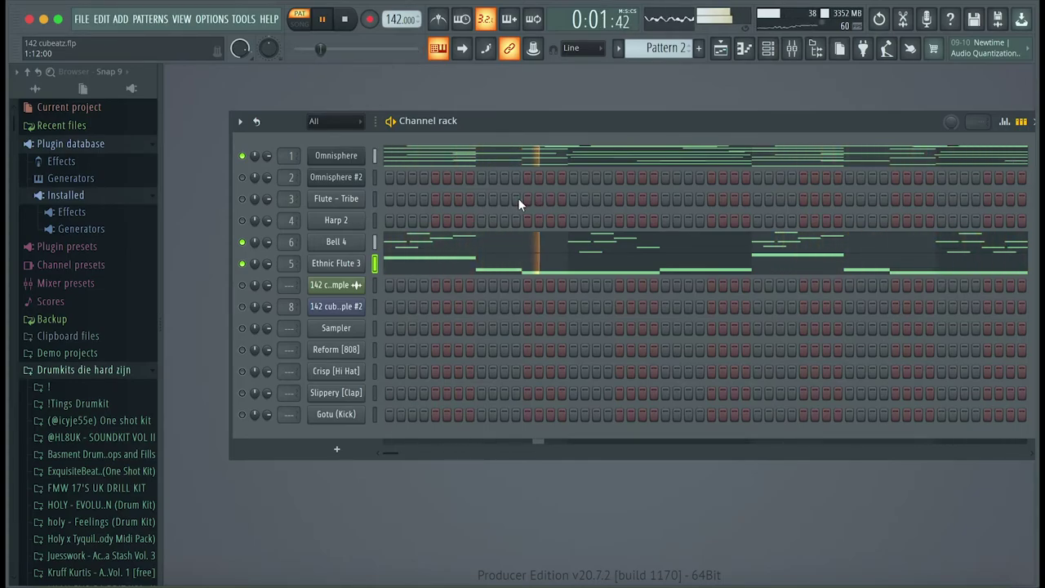
pyautogui.press('space')
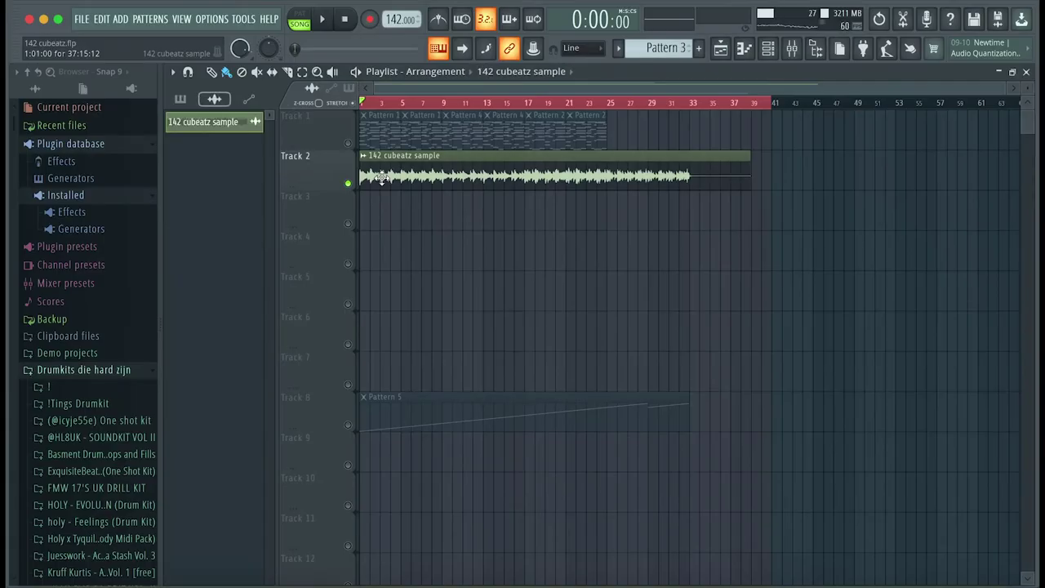
# Examine the channel settings of the 142 cubeatz sample clip on Track 2 and play the arrangement
pyautogui.doubleClick(382, 178)
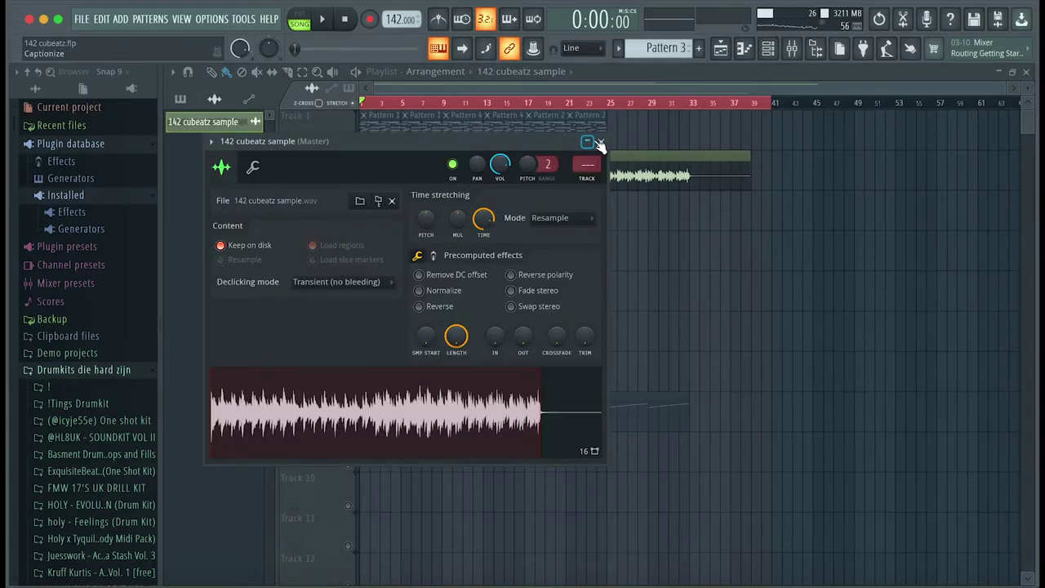
pyautogui.click(600, 143)
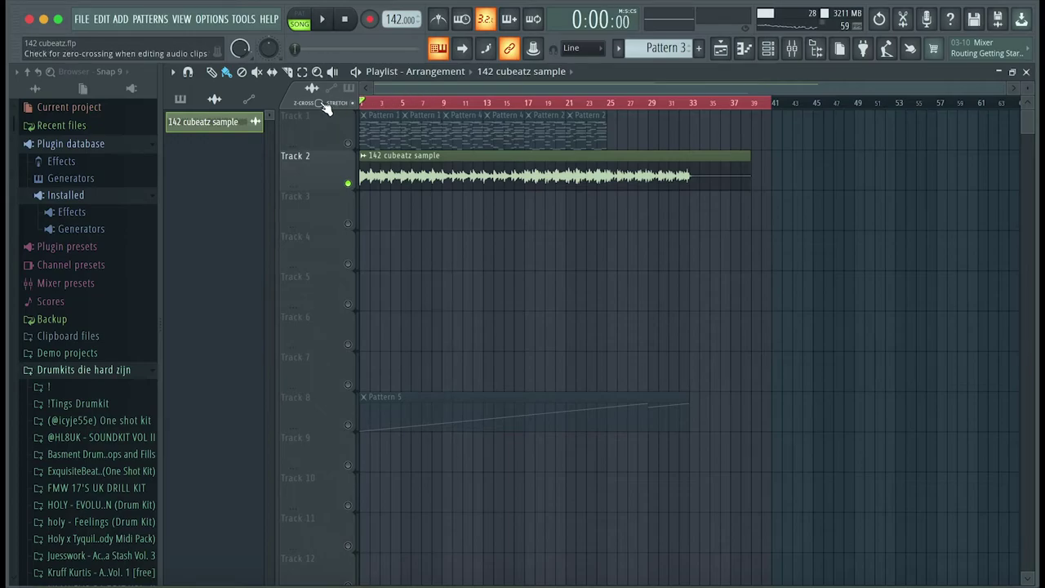
pyautogui.press('space')
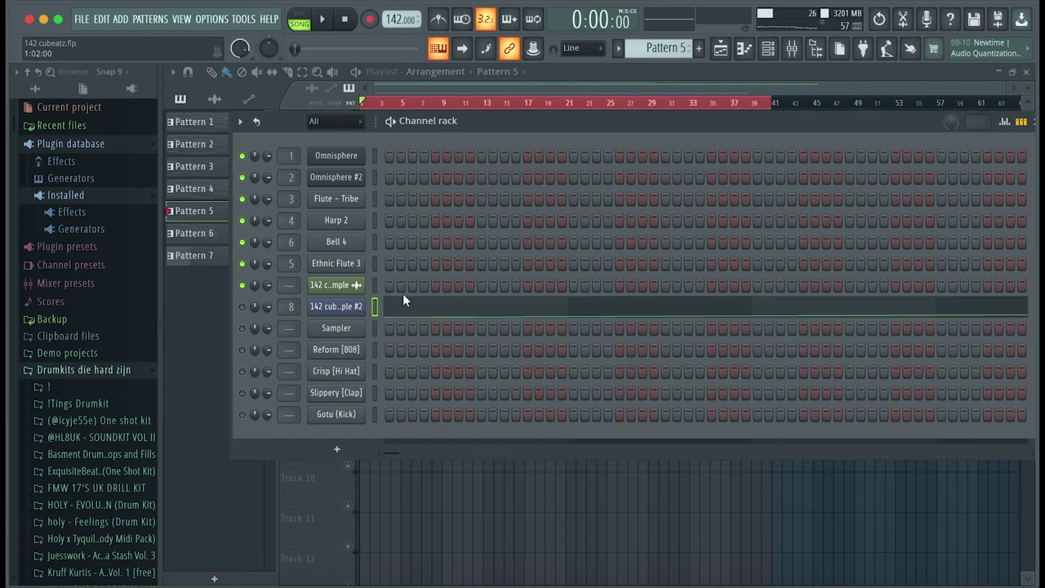
# Examine the Fruity Slicer slicing options for 142 cubeatz sample #2 and play its beat slices in the piano roll
pyautogui.click(342, 314)
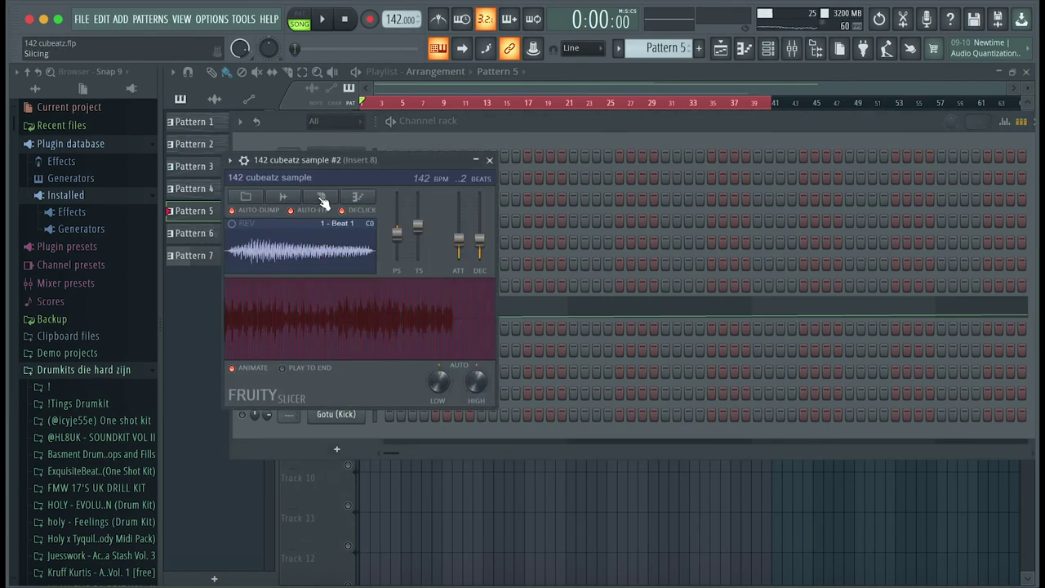
pyautogui.click(322, 202)
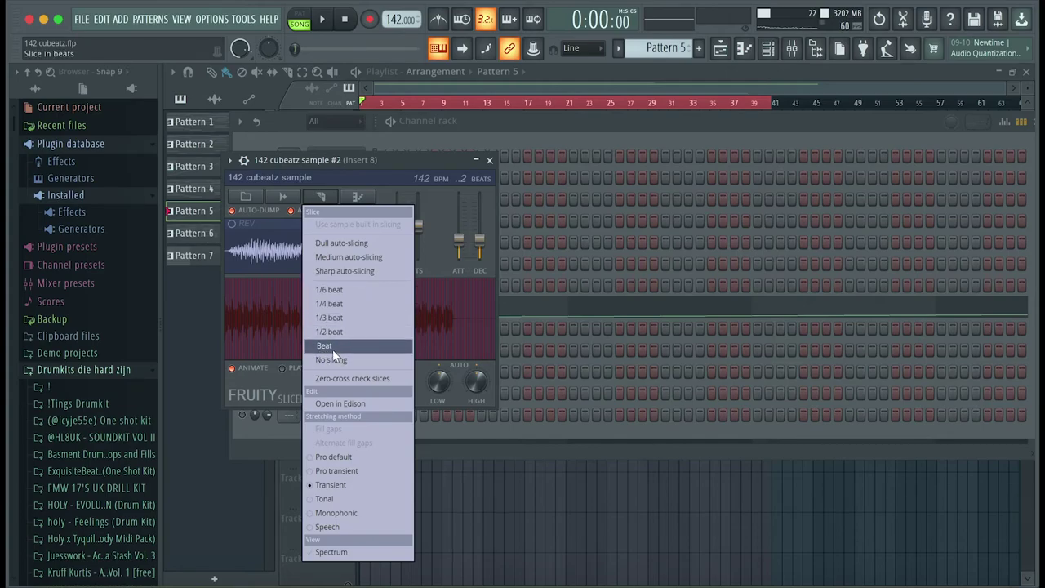
pyautogui.click(396, 151)
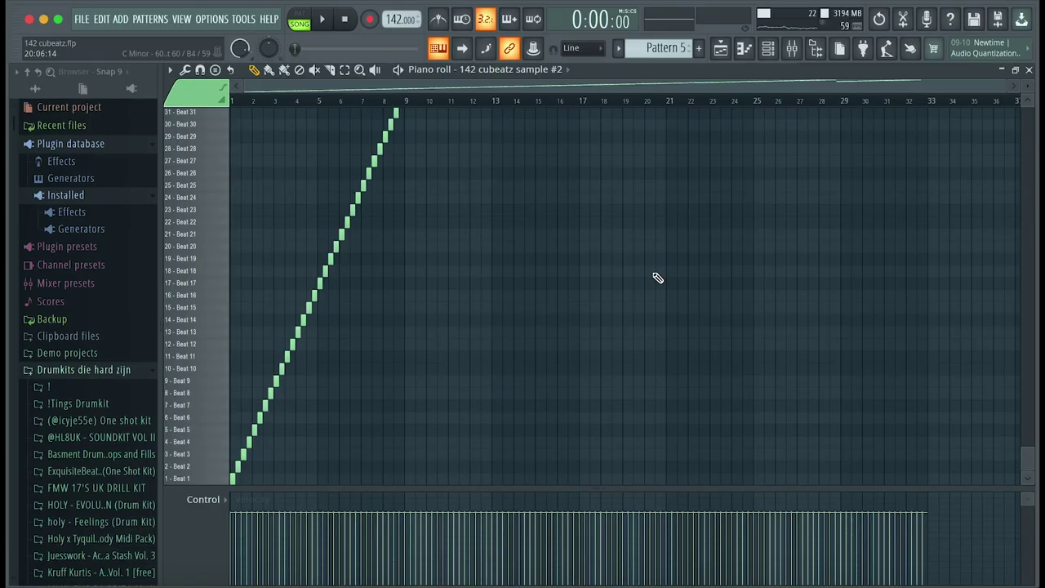
pyautogui.press('space')
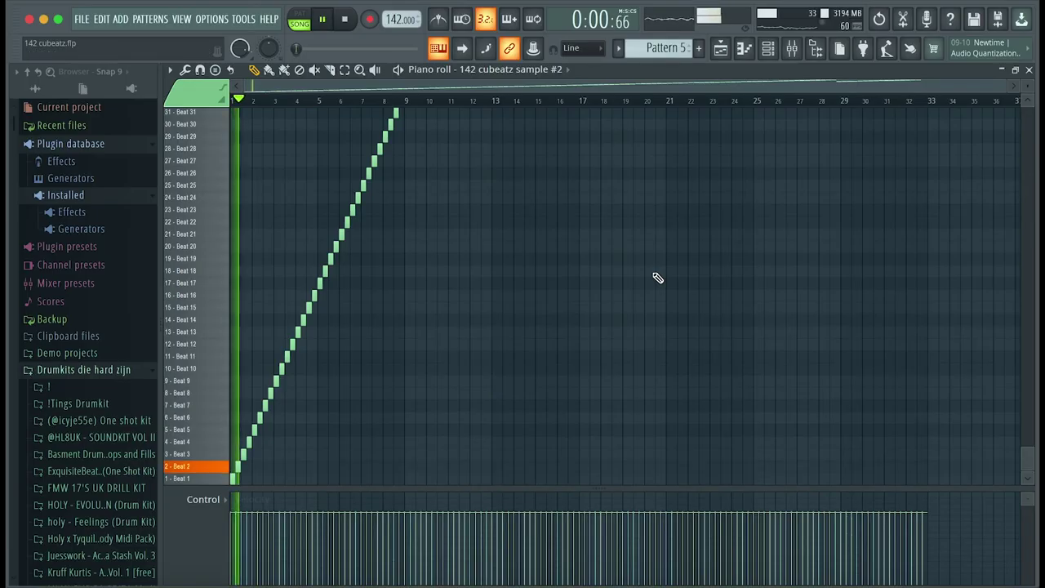
pyautogui.scroll(10, 303, 319)
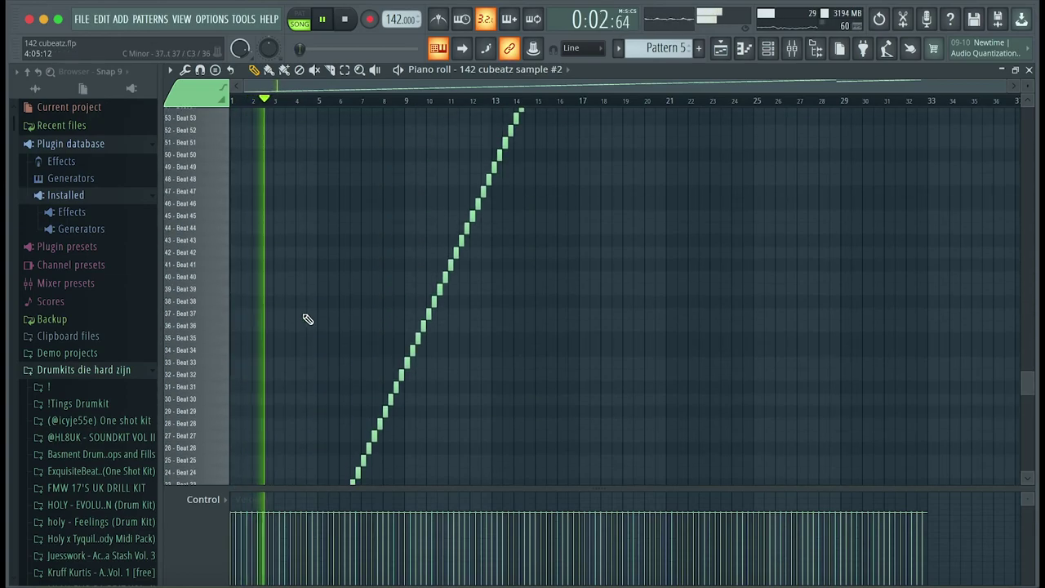
# Examine the Fruity Chorus settings and the Fruity parametric EQ 2 curve on mixer Insert 8 during playback
pyautogui.click(791, 48)
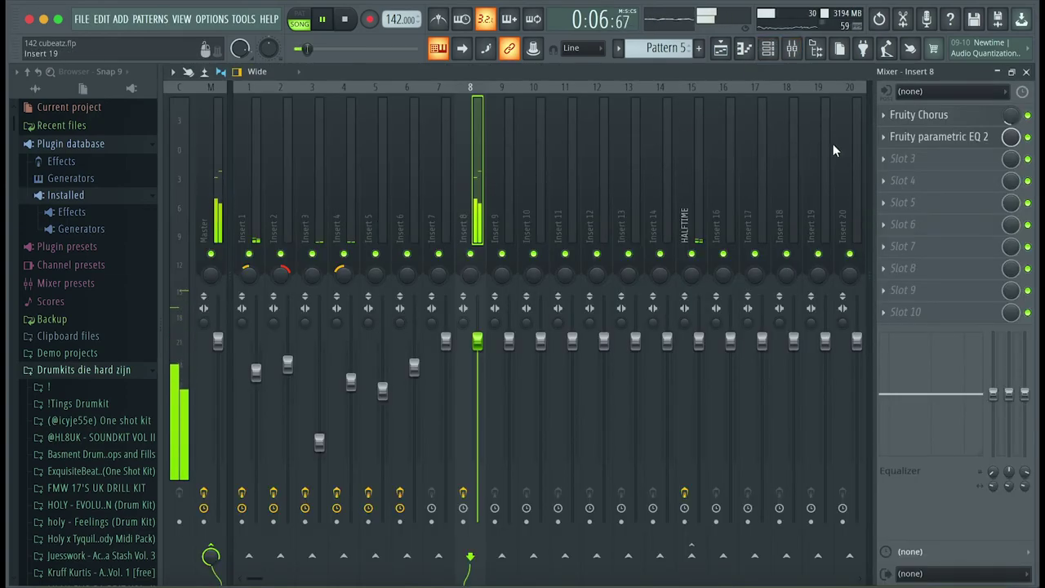
pyautogui.click(919, 114)
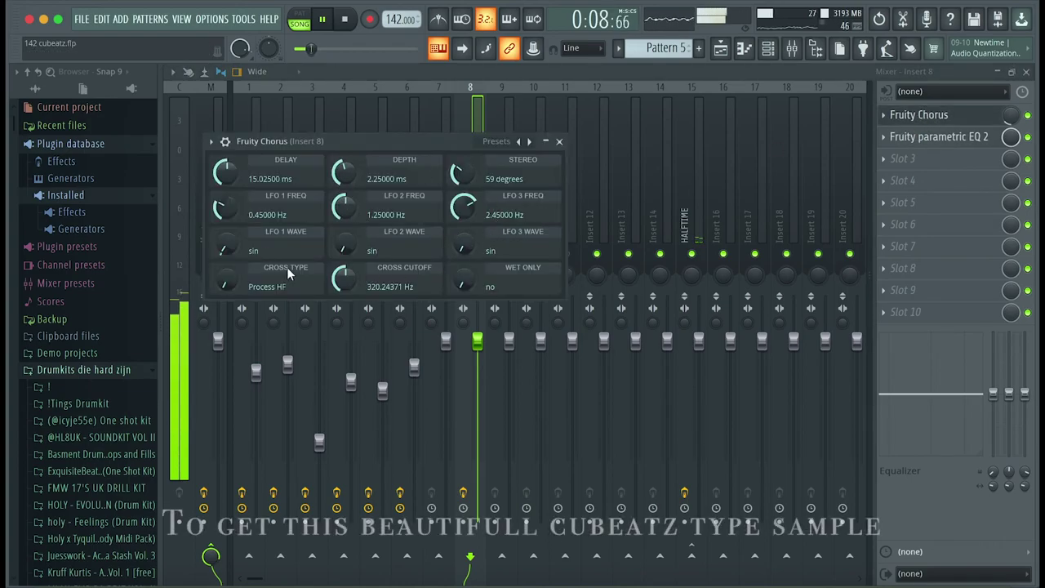
pyautogui.click(560, 141)
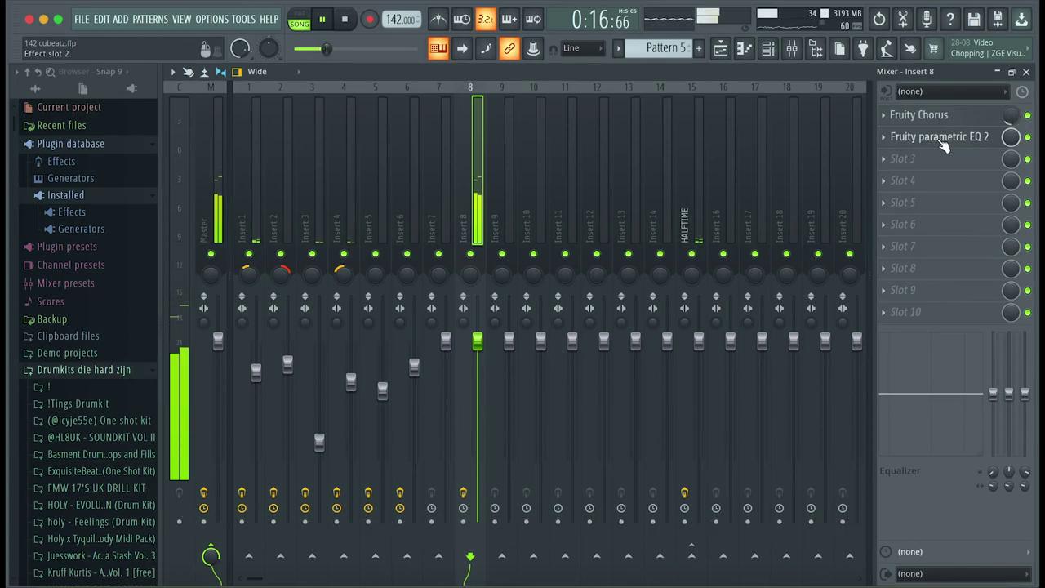
pyautogui.click(940, 139)
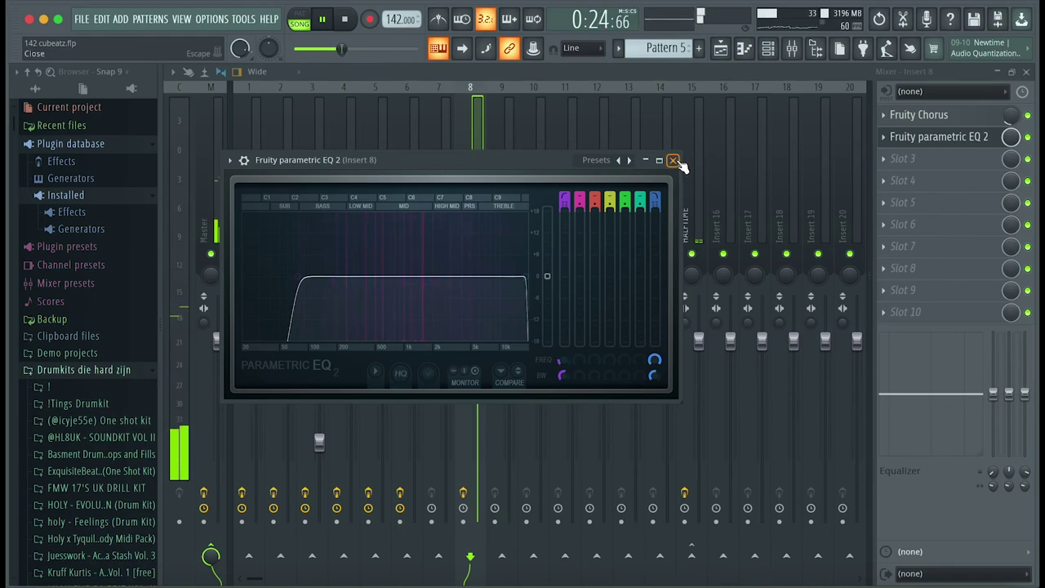
pyautogui.click(673, 161)
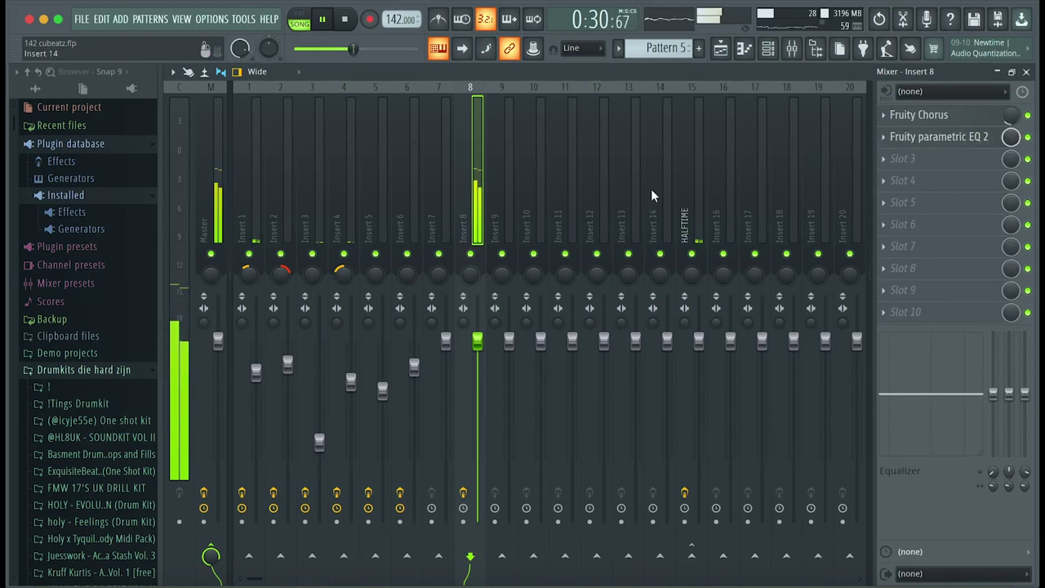
# Examine the effect slots on the mixer's Master track, close the mixer and stop playback
pyautogui.click(210, 198)
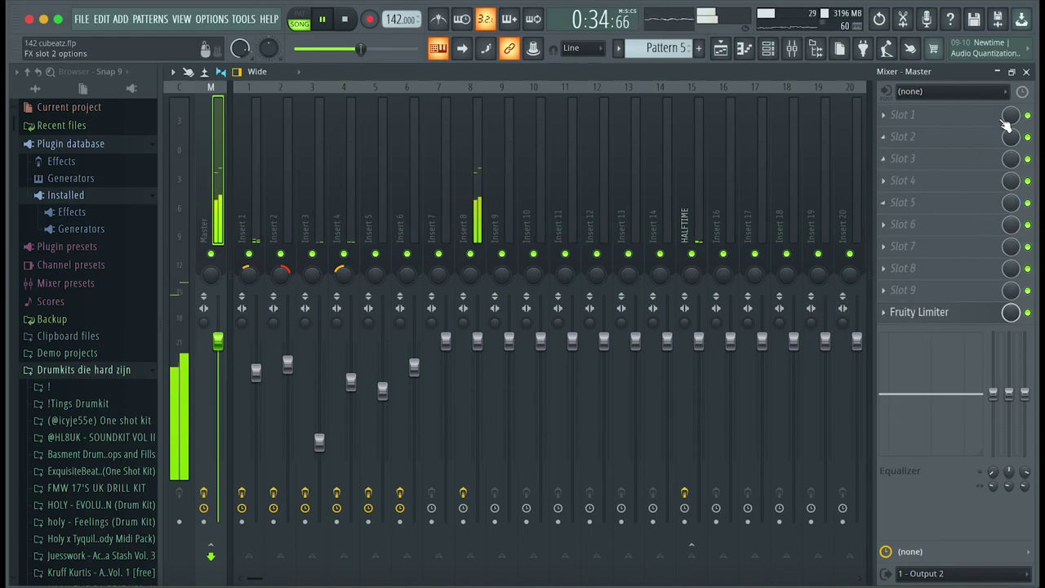
pyautogui.click(1028, 72)
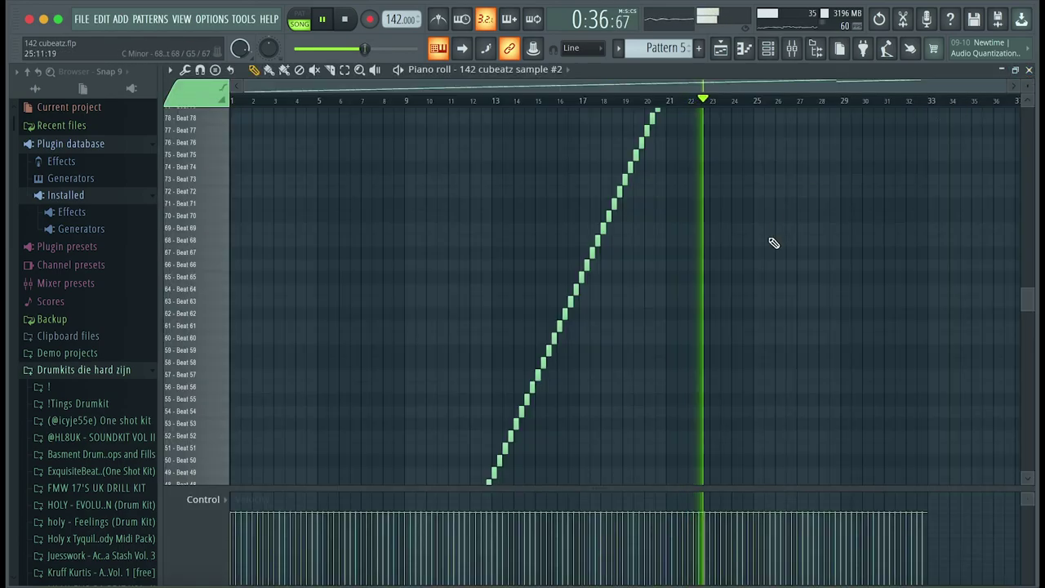
pyautogui.press('space')
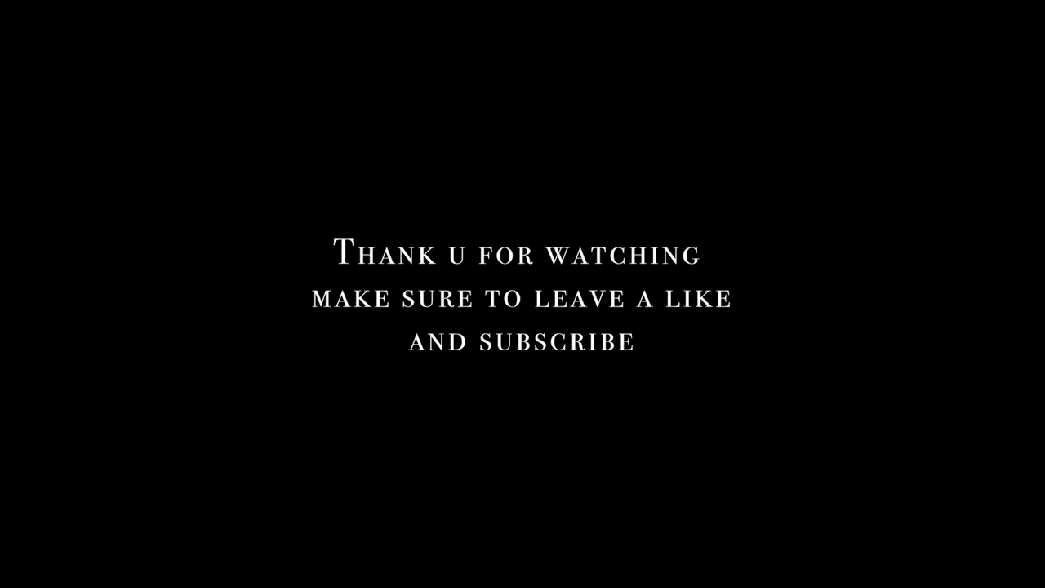